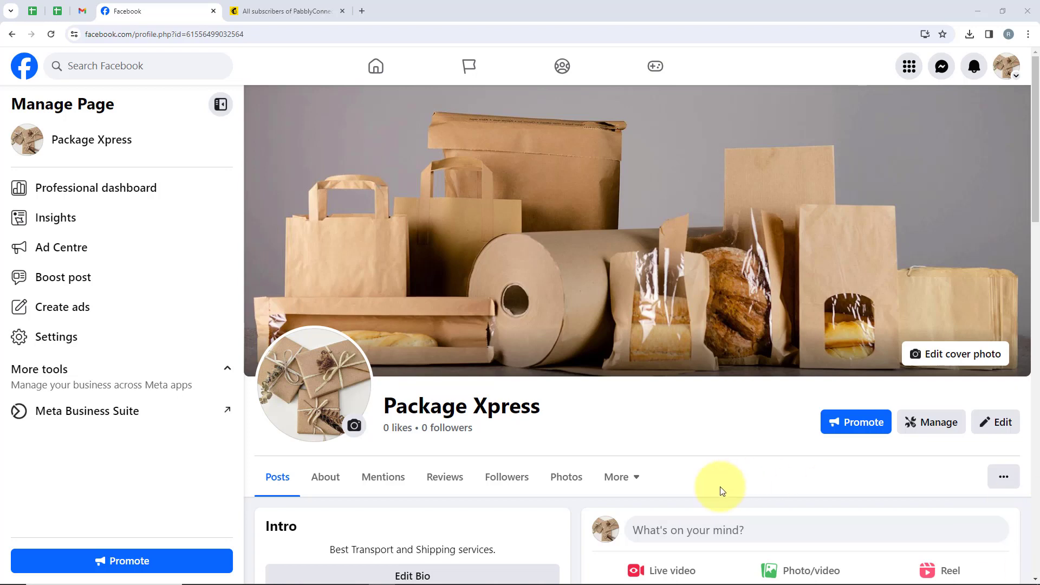
Review the Package Xpress page on Facebook and the audience contact list in Mailchimp.
{"action": "left_click_drag", "start_coordinate": [550, 409], "coordinate": [390, 396]}
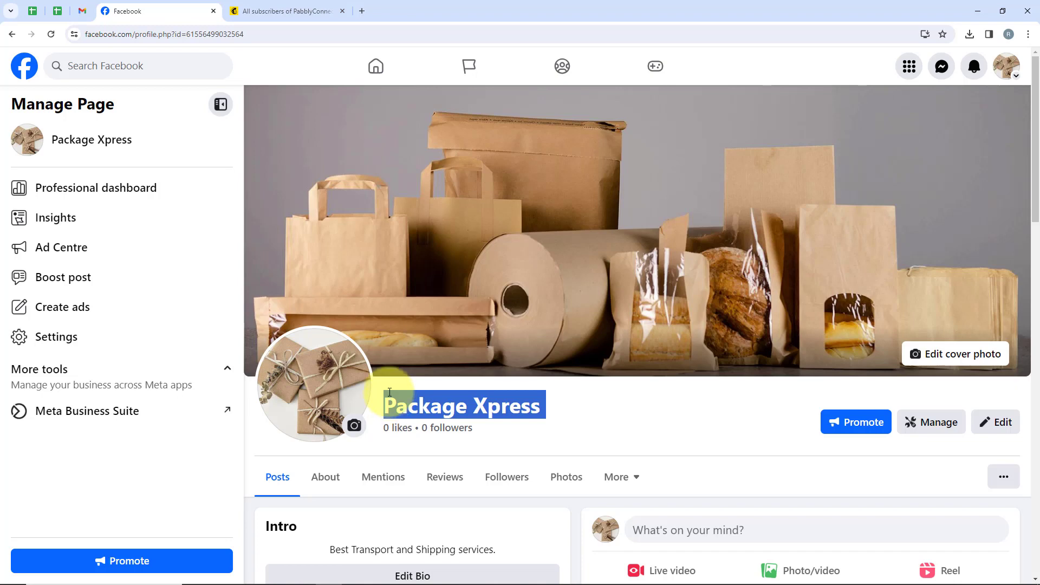
{"action": "left_click", "coordinate": [294, 11]}
{"action": "scroll", "coordinate": [529, 363], "scroll_direction": "down", "scroll_amount": 2}
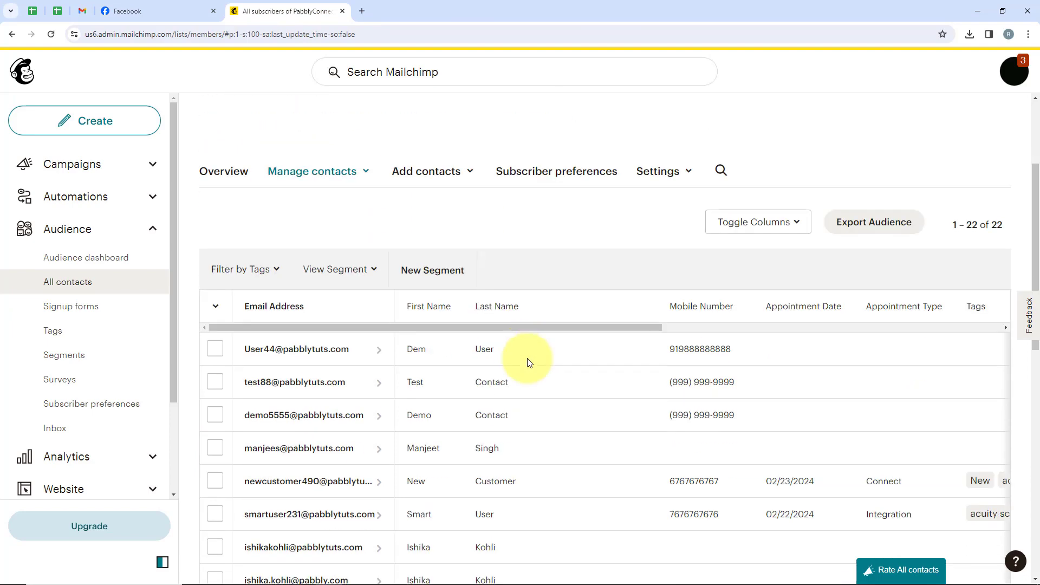
{"action": "scroll", "coordinate": [530, 362], "scroll_direction": "down", "scroll_amount": 1}
{"action": "left_click", "coordinate": [139, 11]}
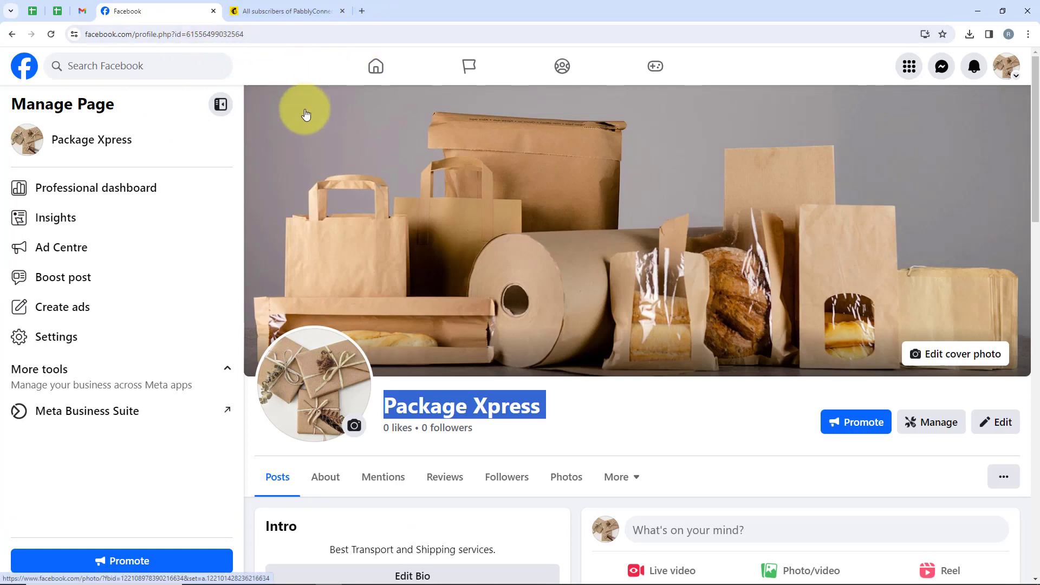
Open the pabbly.com/connect website in a new browser tab.
{"action": "left_click", "coordinate": [362, 11]}
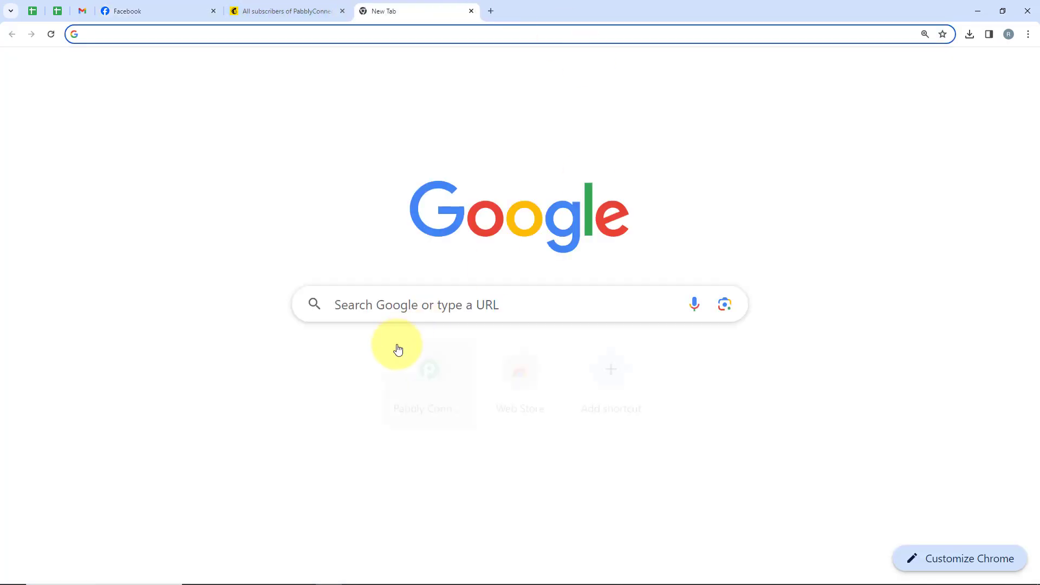
{"action": "left_click", "coordinate": [391, 312]}
{"action": "type", "text": "pab"}
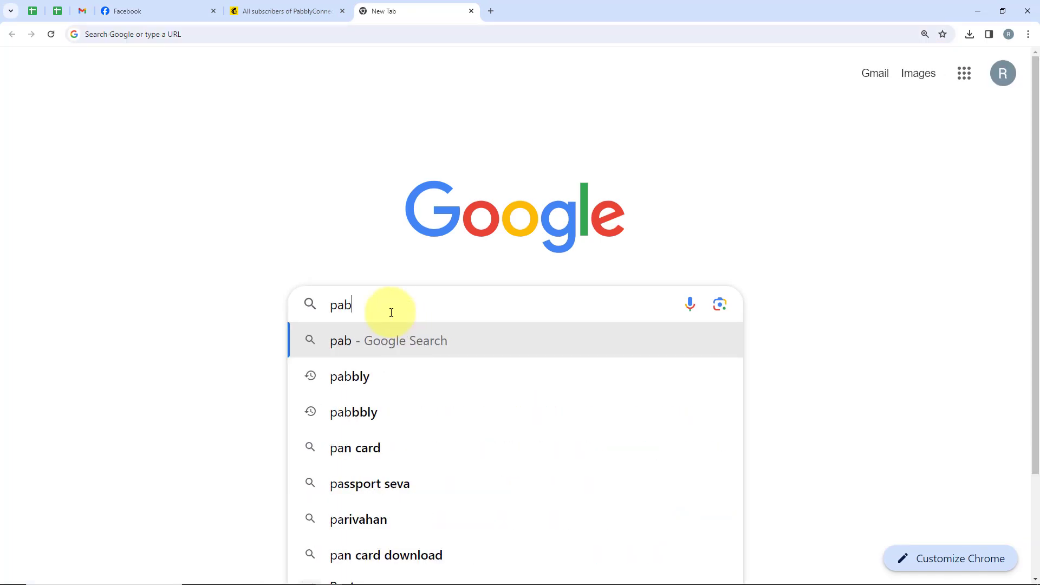
{"action": "type", "text": "bly.com/co"}
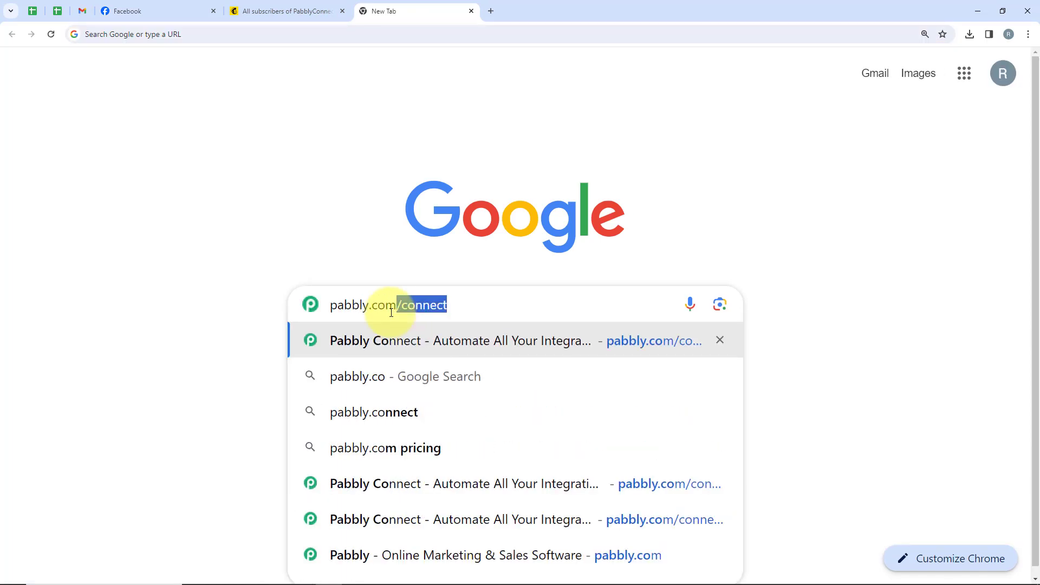
{"action": "type", "text": "nnect"}
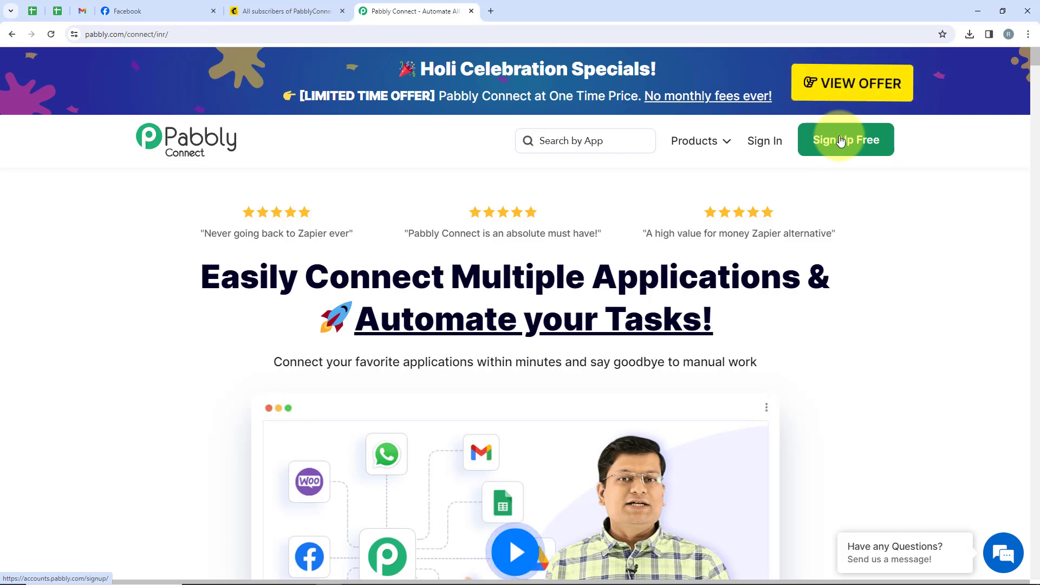
Sign in to Pabbly and access the Pabbly Connect application from the list of all apps.
{"action": "left_click", "coordinate": [776, 147]}
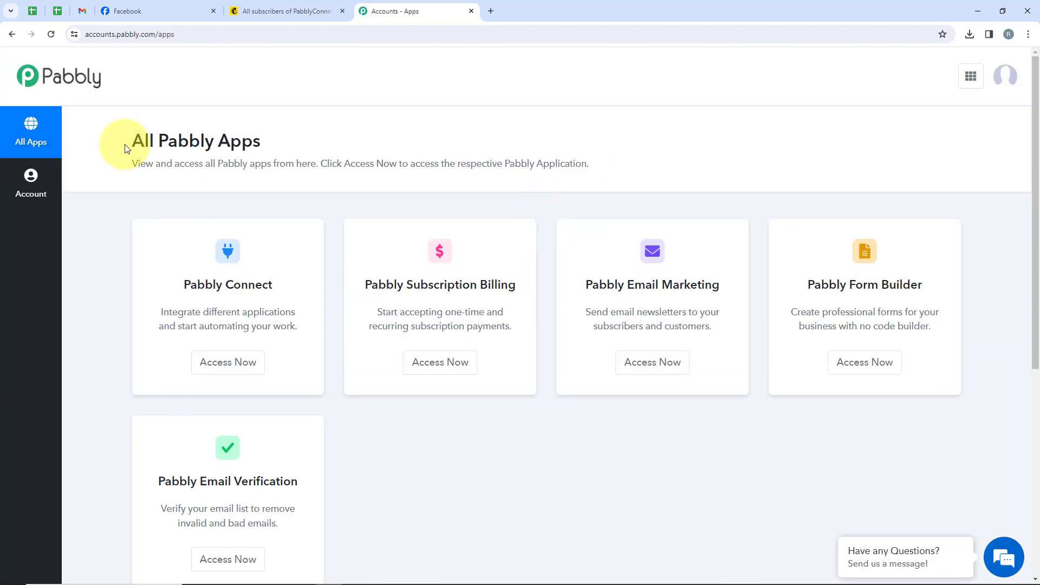
{"action": "left_click_drag", "start_coordinate": [133, 139], "coordinate": [269, 139]}
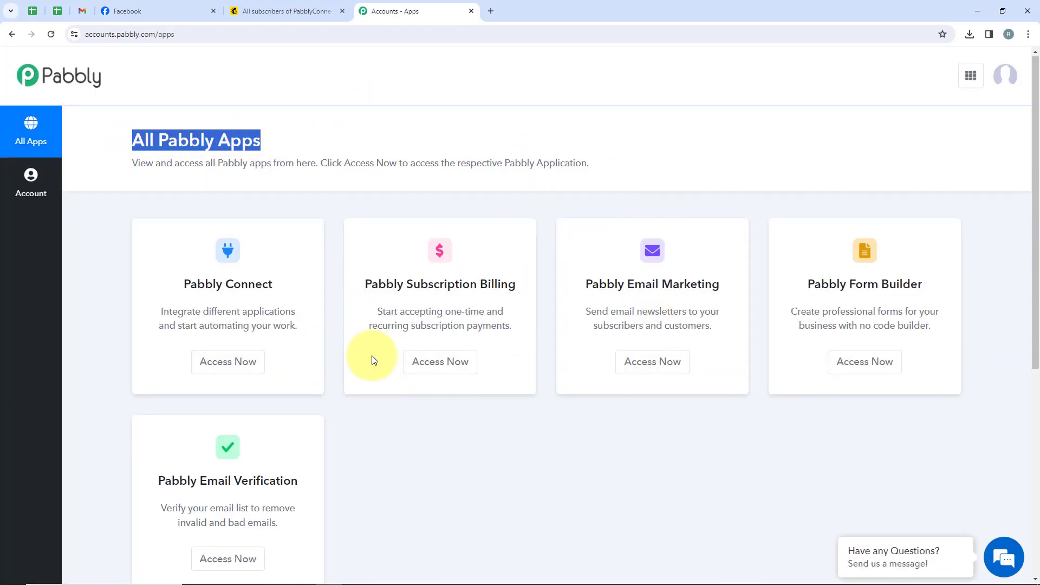
{"action": "scroll", "coordinate": [372, 352], "scroll_direction": "down", "scroll_amount": 2}
{"action": "scroll", "coordinate": [480, 167], "scroll_direction": "up", "scroll_amount": 2}
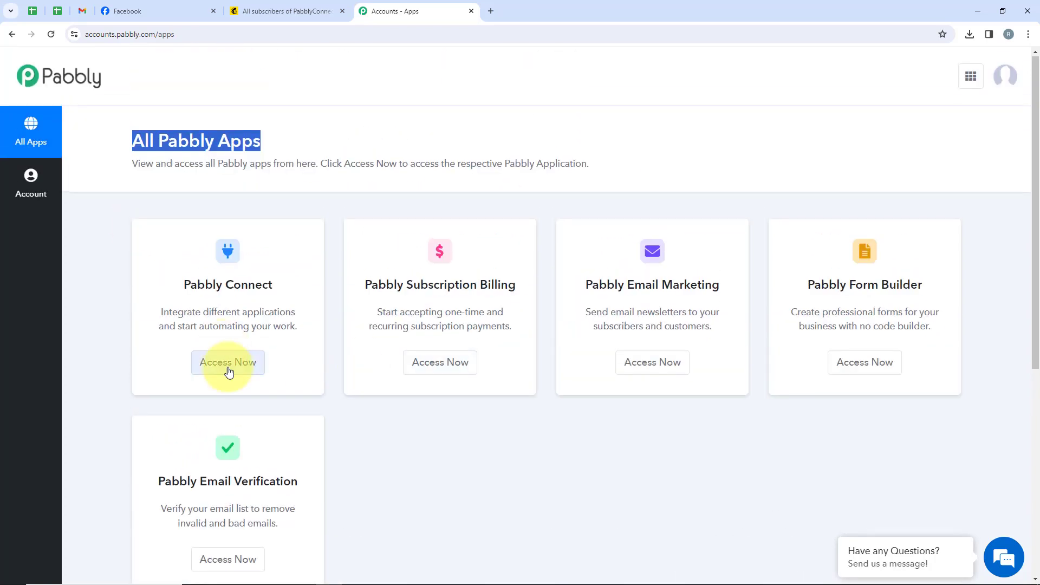
{"action": "left_click_drag", "start_coordinate": [185, 291], "coordinate": [283, 291]}
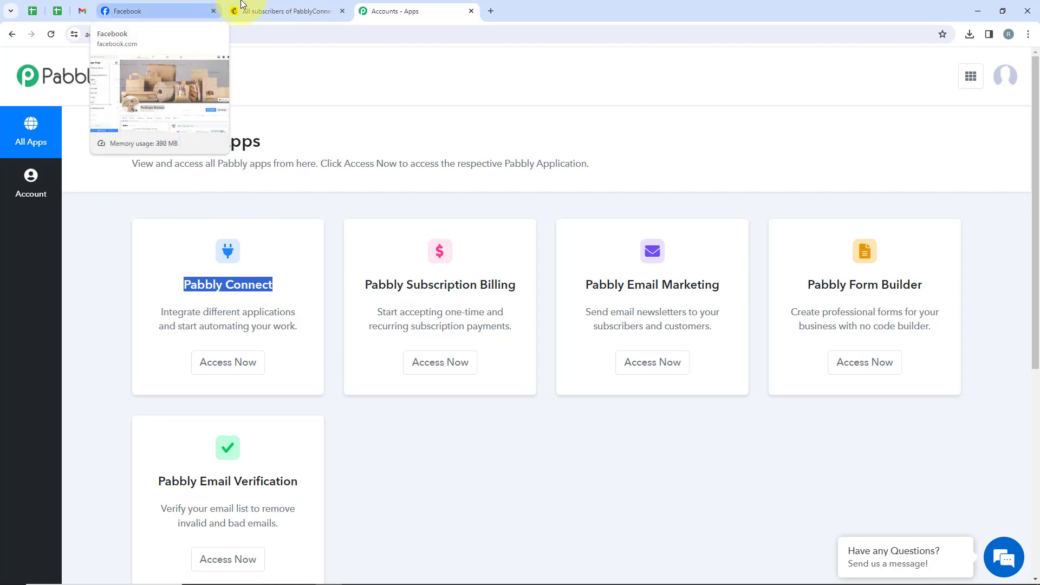
{"action": "left_click", "coordinate": [242, 376]}
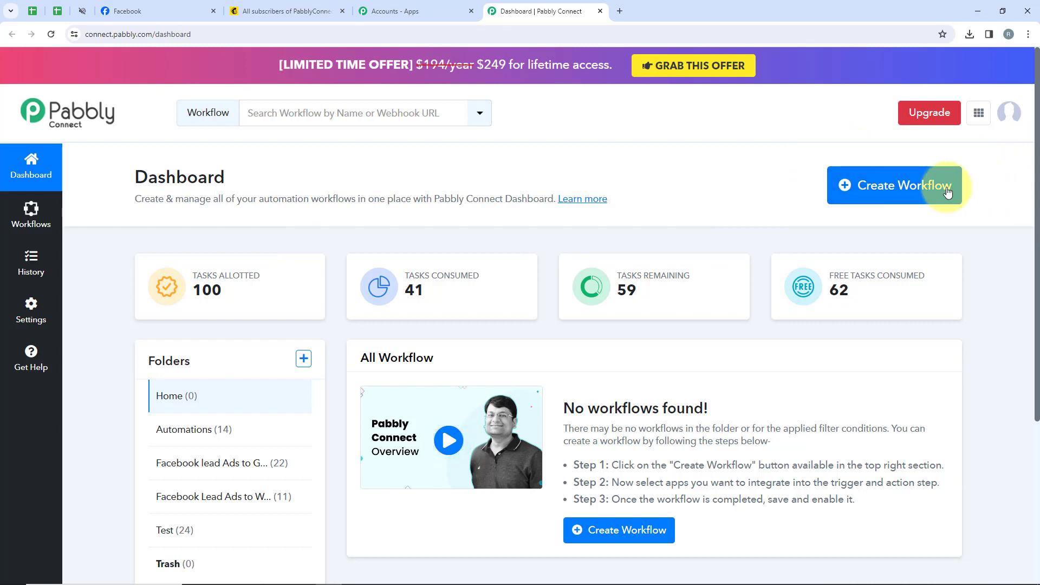
Create a workflow named "New Facebook Leads to MailChimp" in the Automations folder.
{"action": "left_click", "coordinate": [878, 185]}
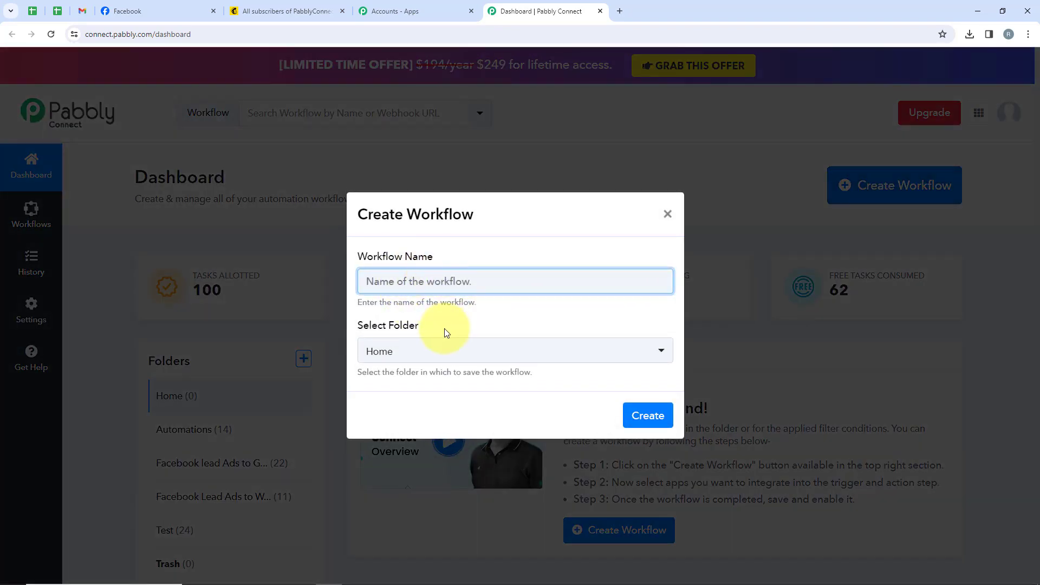
{"action": "left_click_drag", "start_coordinate": [443, 327], "coordinate": [347, 325]}
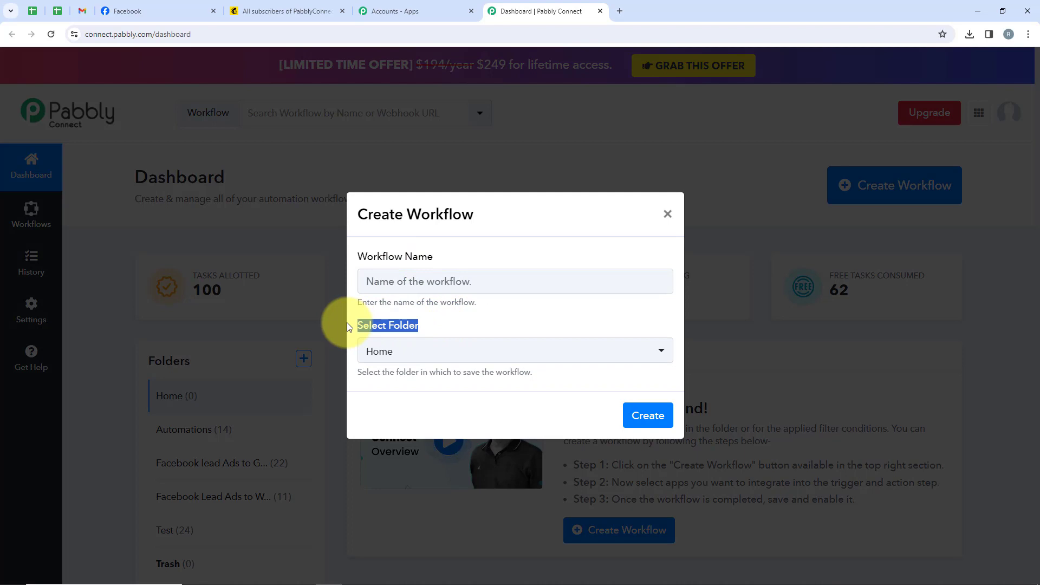
{"action": "left_click_drag", "start_coordinate": [436, 257], "coordinate": [347, 259]}
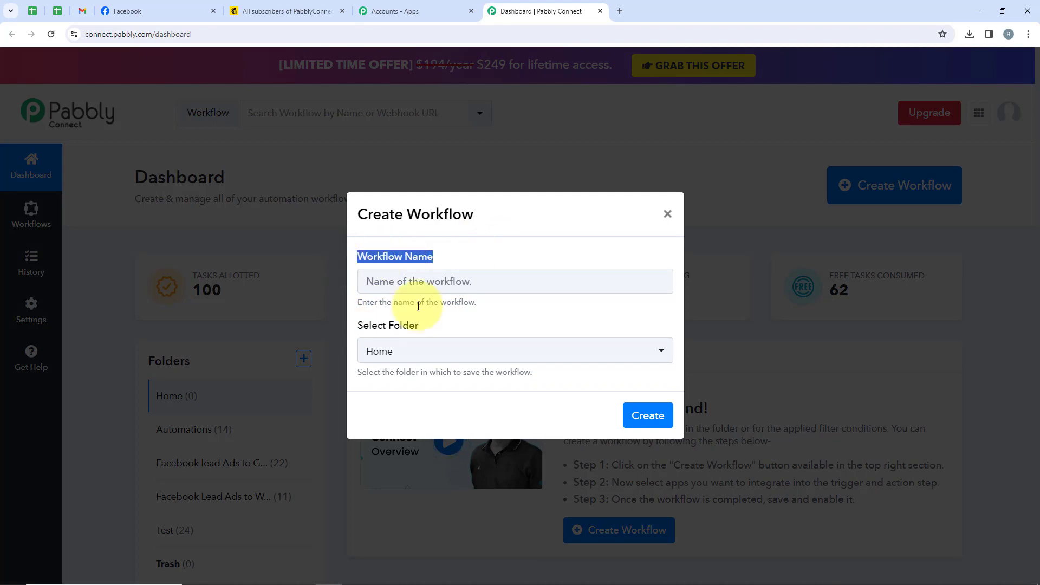
{"action": "left_click", "coordinate": [470, 350]}
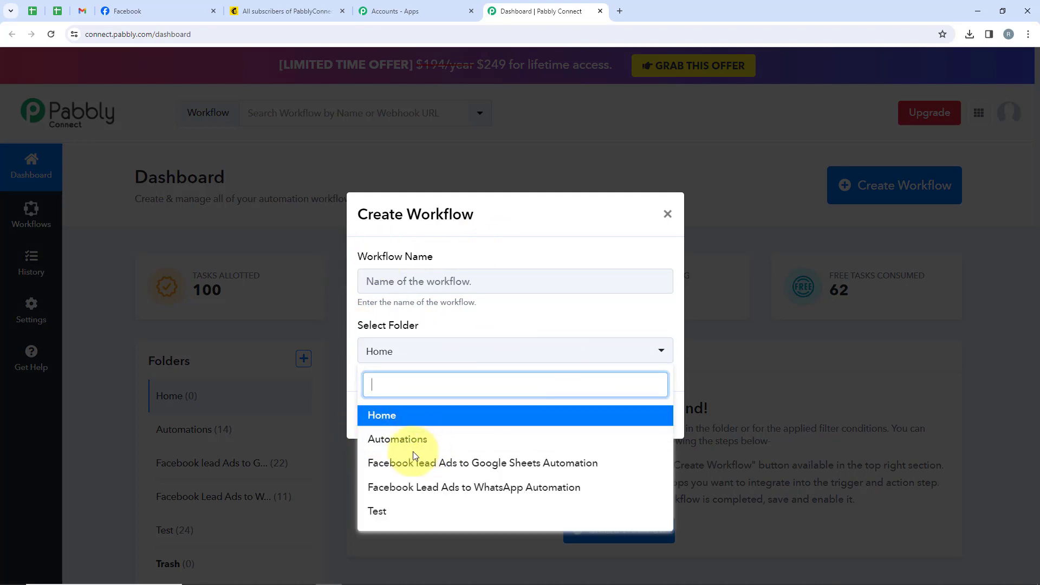
{"action": "left_click", "coordinate": [448, 440]}
{"action": "left_click", "coordinate": [415, 292]}
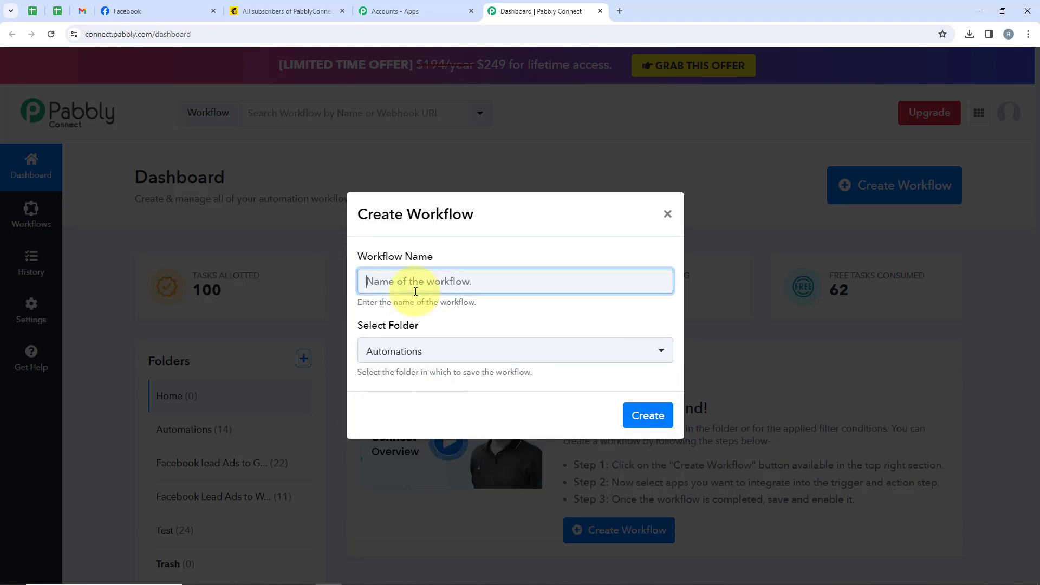
{"action": "type", "text": "New Facebook Leads to MailChimp"}
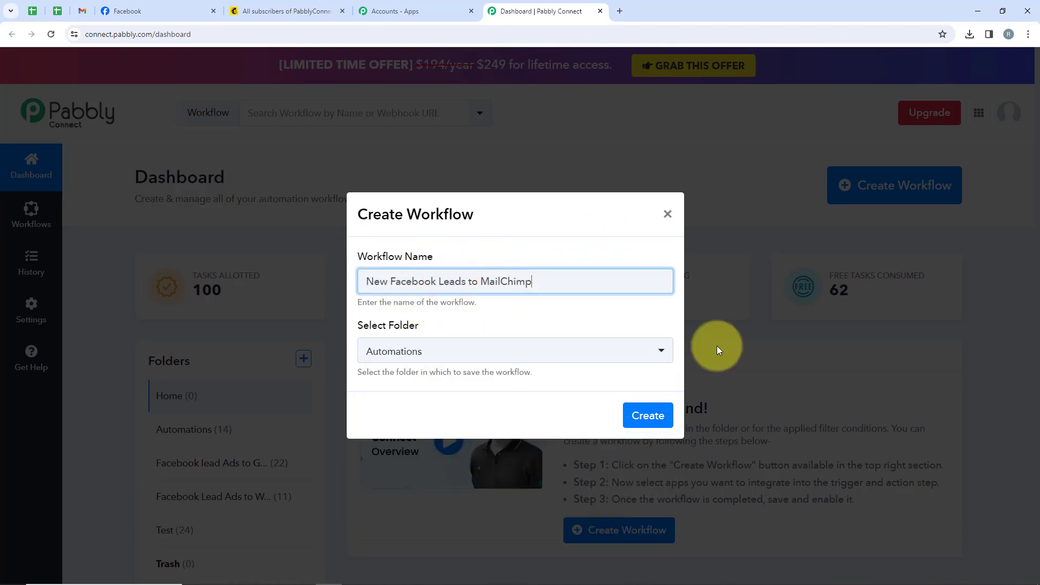
{"action": "left_click", "coordinate": [662, 419]}
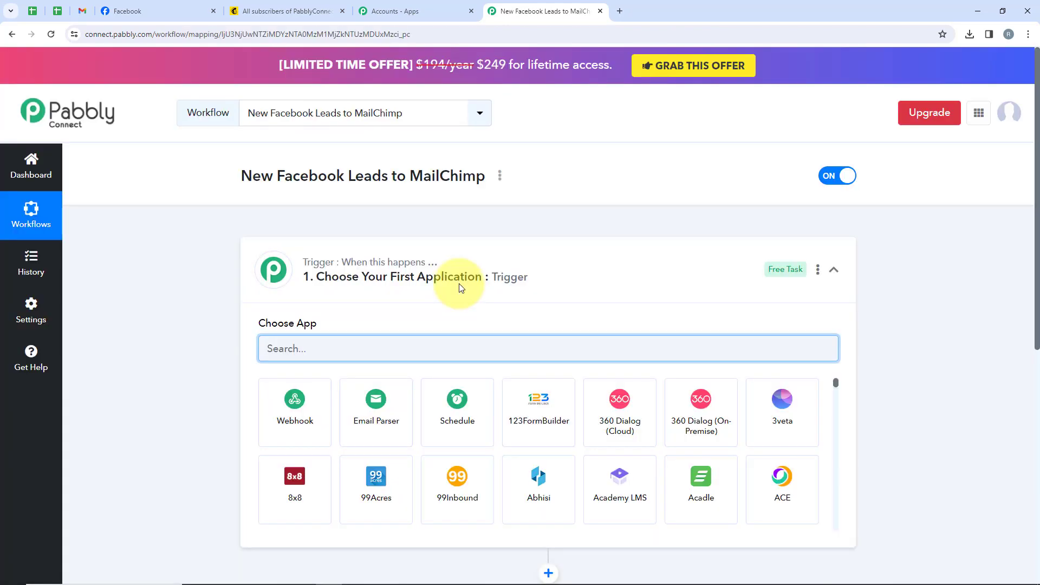
Search for Facebook in the workflow's trigger step and choose Facebook Lead Ads as the trigger app.
{"action": "left_click", "coordinate": [564, 271]}
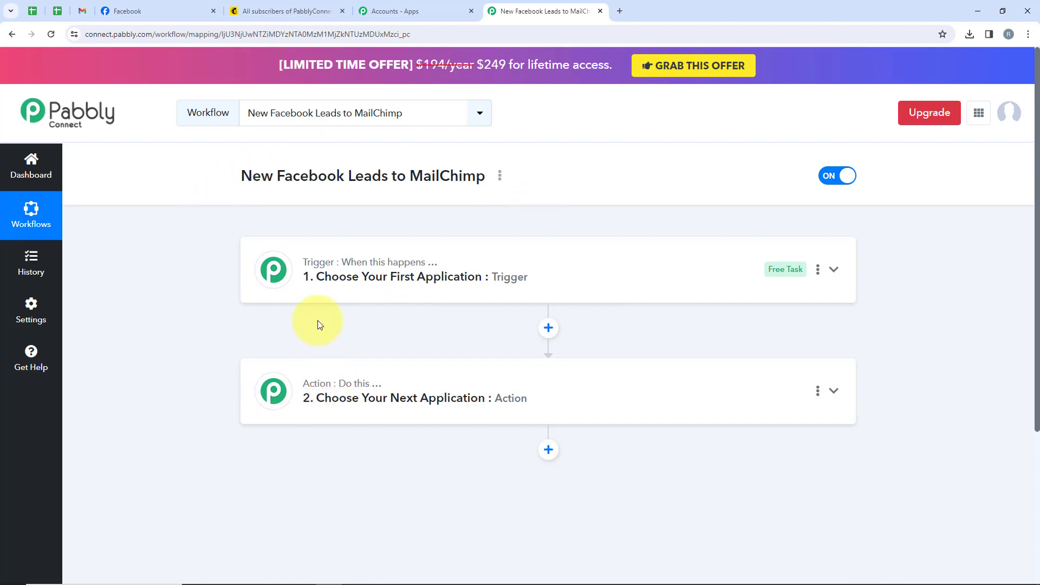
{"action": "left_click", "coordinate": [335, 296]}
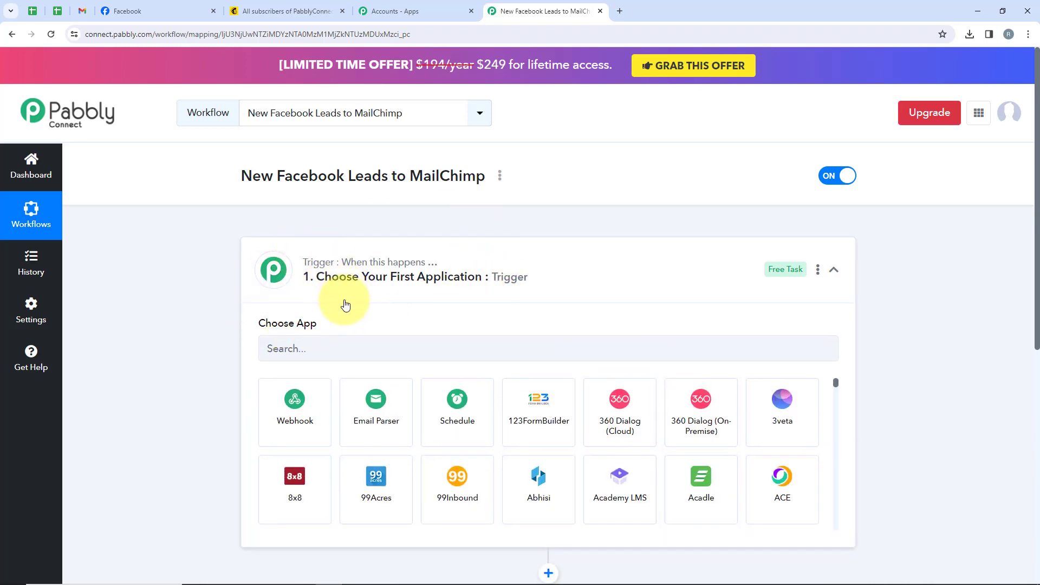
{"action": "left_click", "coordinate": [295, 347]}
{"action": "type", "text": "Fac"}
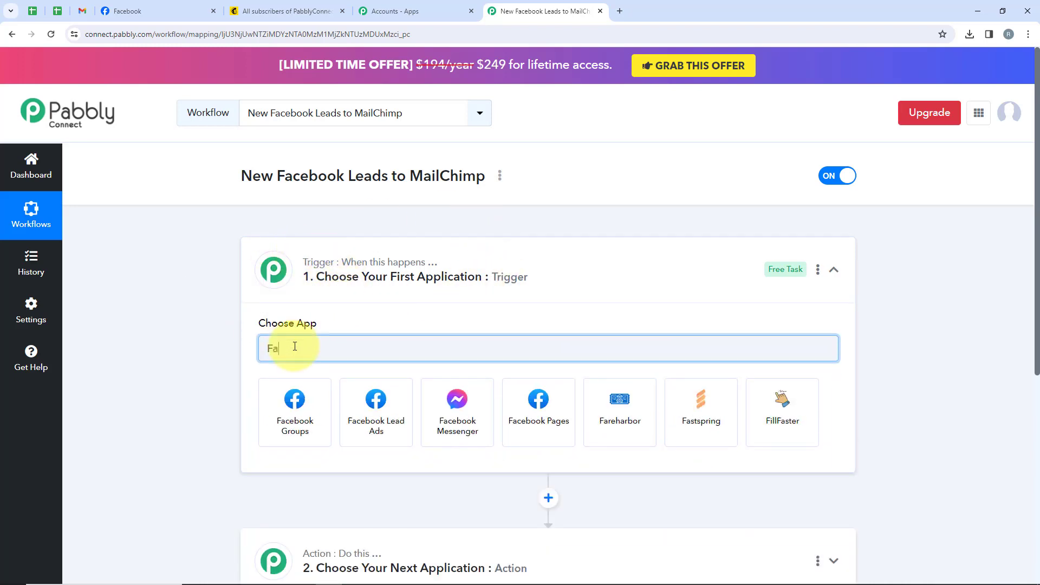
{"action": "left_click", "coordinate": [364, 399]}
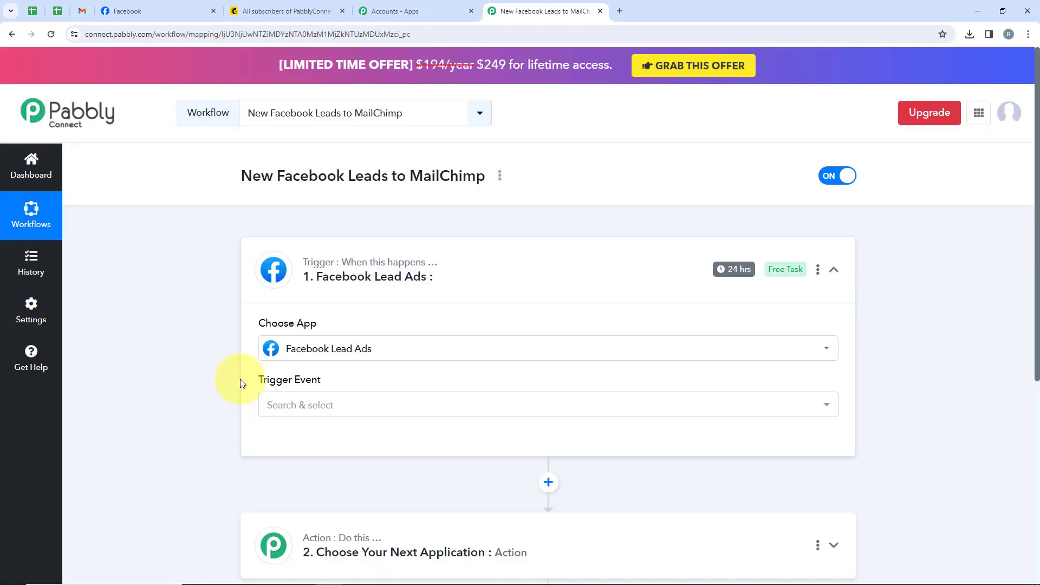
Set the trigger event of Facebook Lead Ads to New Lead (Instant).
{"action": "left_click_drag", "start_coordinate": [239, 379], "coordinate": [329, 384]}
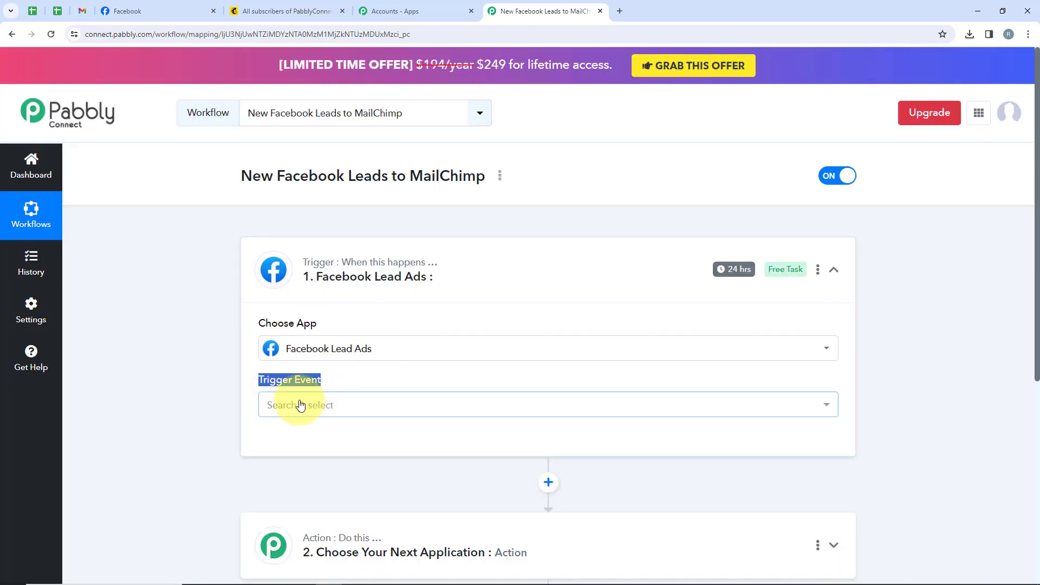
{"action": "left_click", "coordinate": [353, 404]}
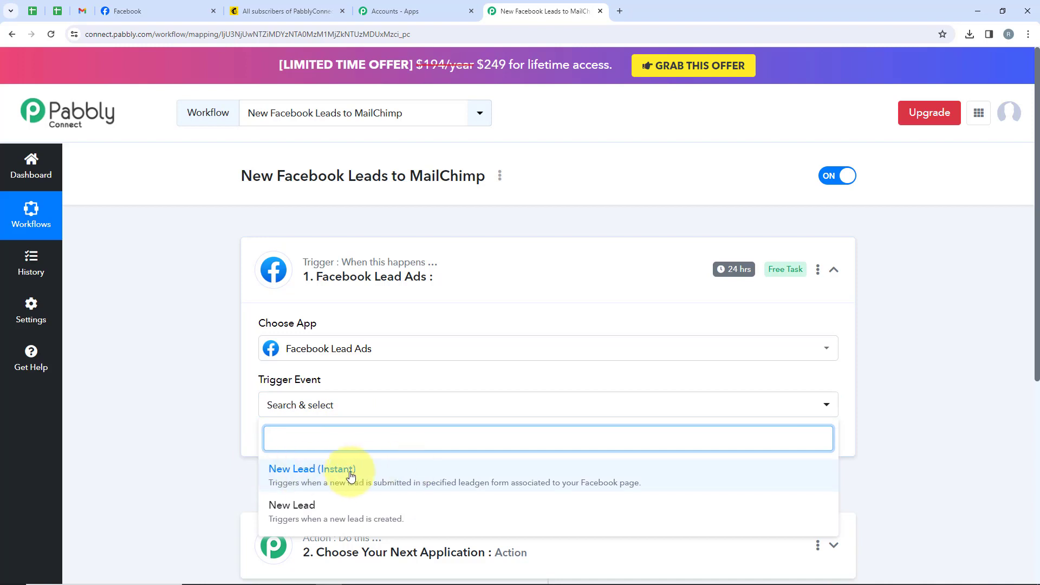
{"action": "scroll", "coordinate": [354, 477], "scroll_direction": "down", "scroll_amount": 1}
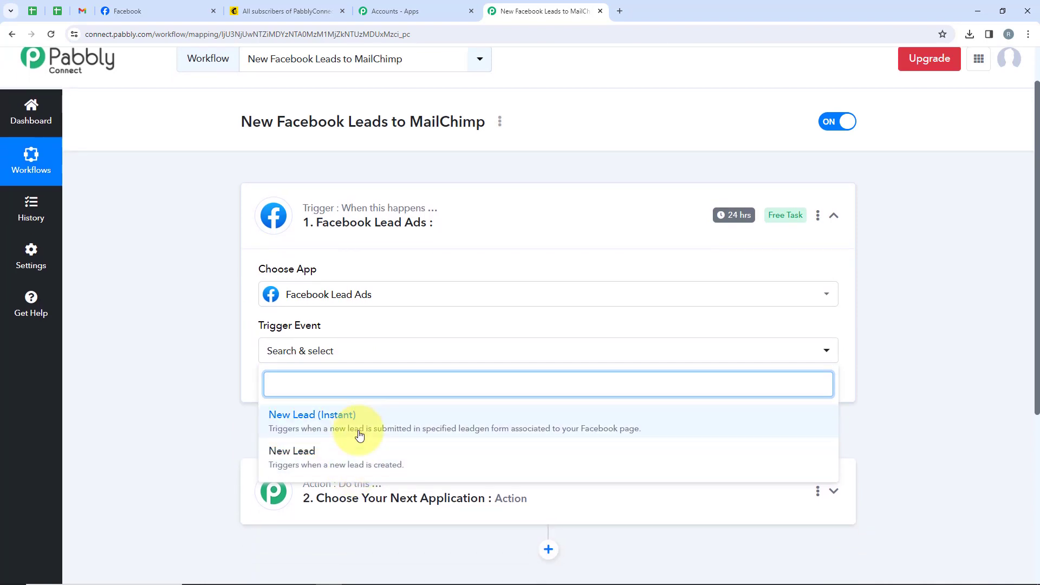
{"action": "left_click", "coordinate": [359, 422]}
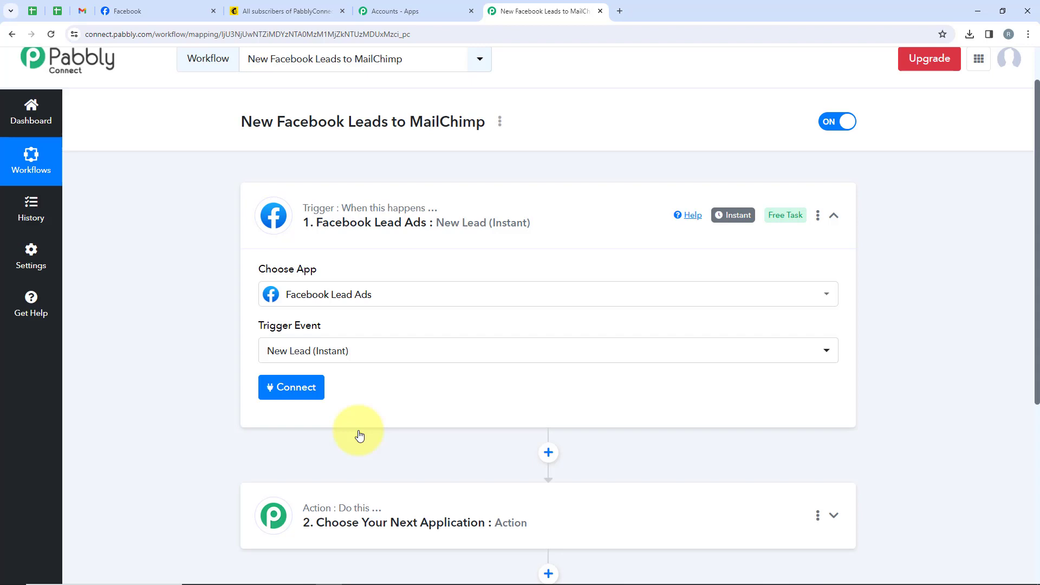
Connect the trigger to Facebook Lead Ads through a new connection, authenticating the account.
{"action": "left_click", "coordinate": [323, 400]}
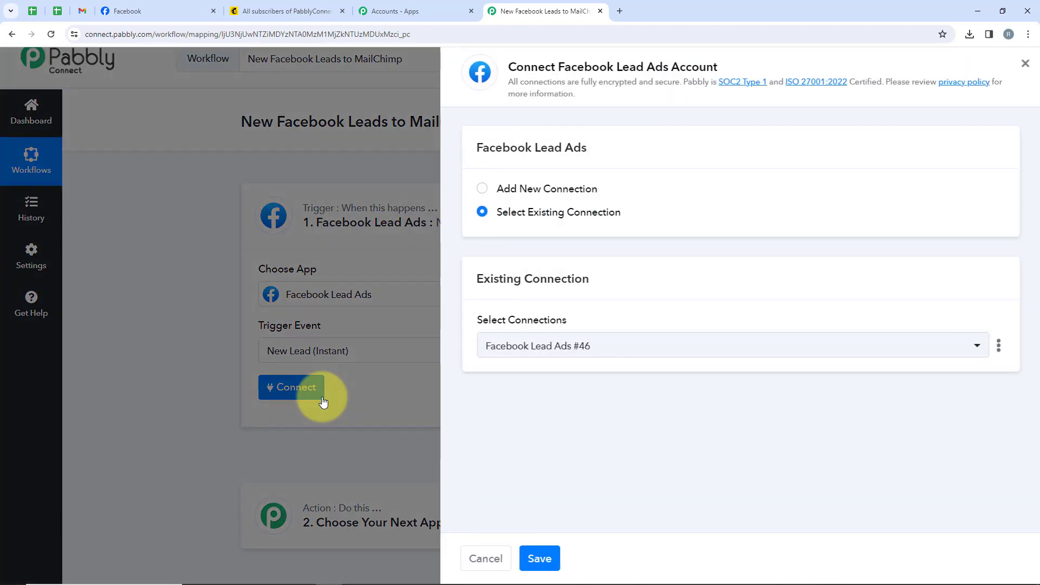
{"action": "left_click_drag", "start_coordinate": [617, 199], "coordinate": [477, 197]}
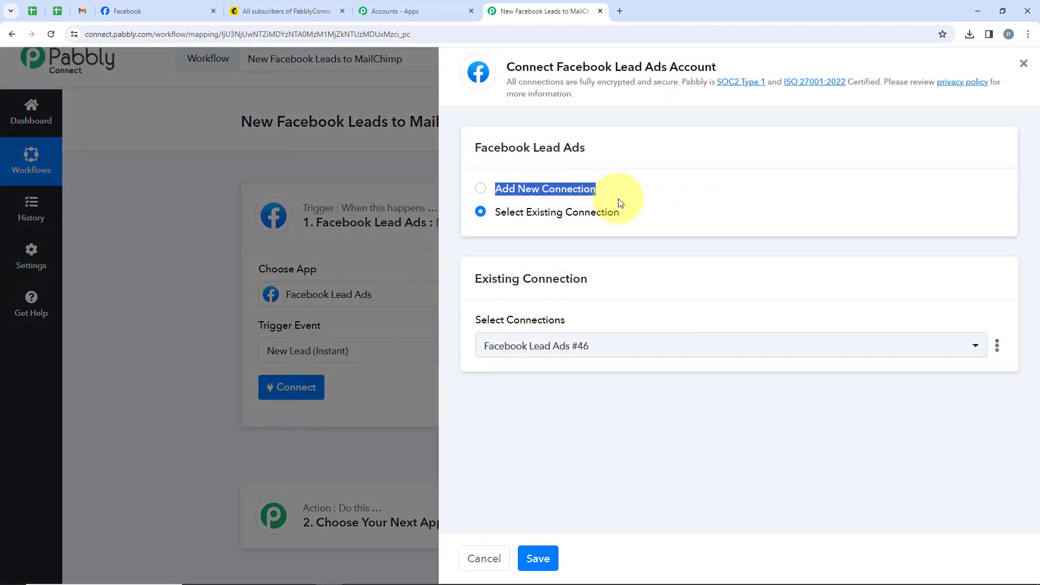
{"action": "left_click_drag", "start_coordinate": [620, 204], "coordinate": [492, 215]}
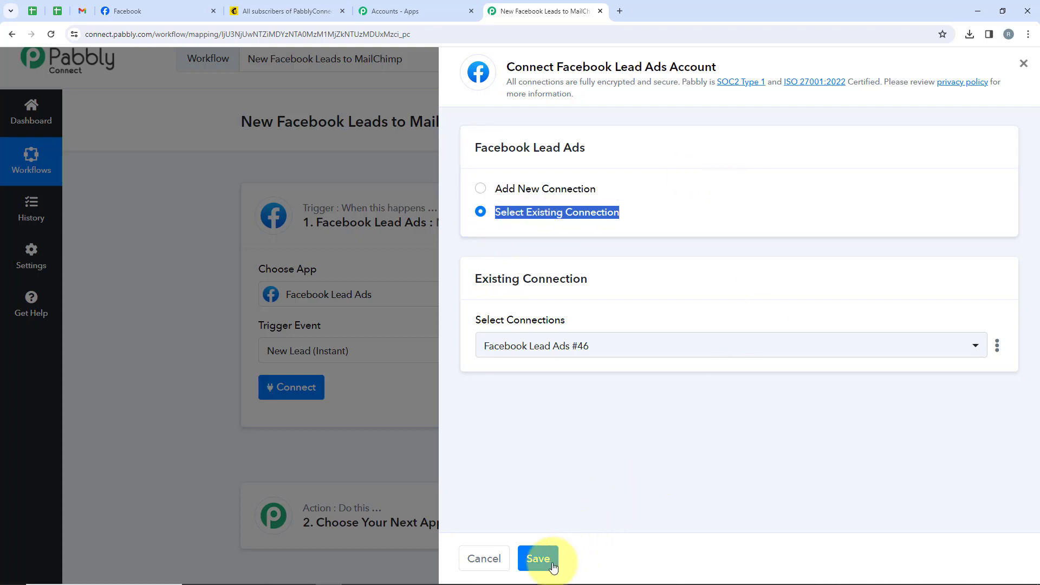
{"action": "left_click", "coordinate": [568, 193]}
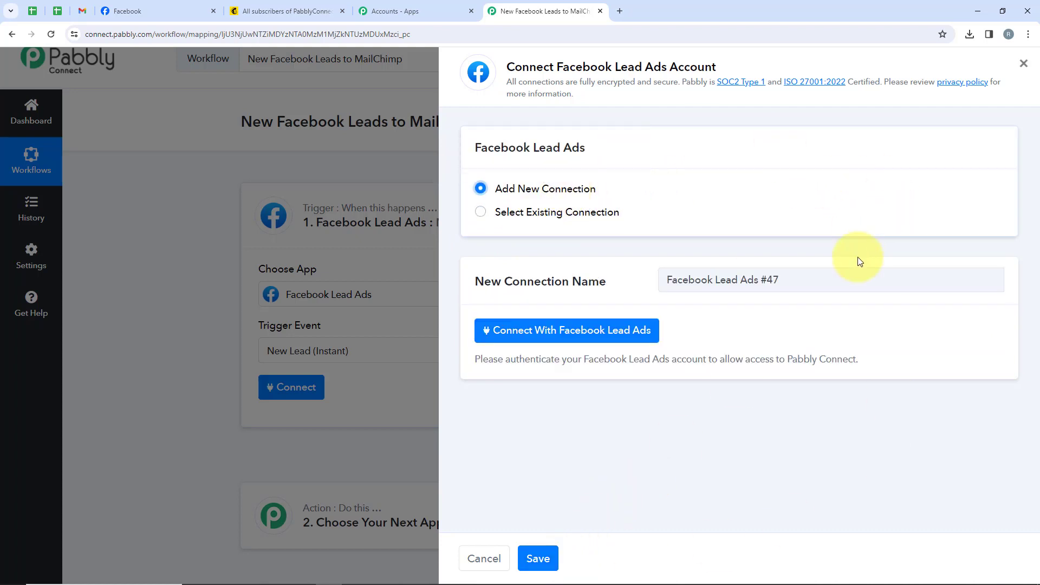
{"action": "left_click", "coordinate": [582, 332]}
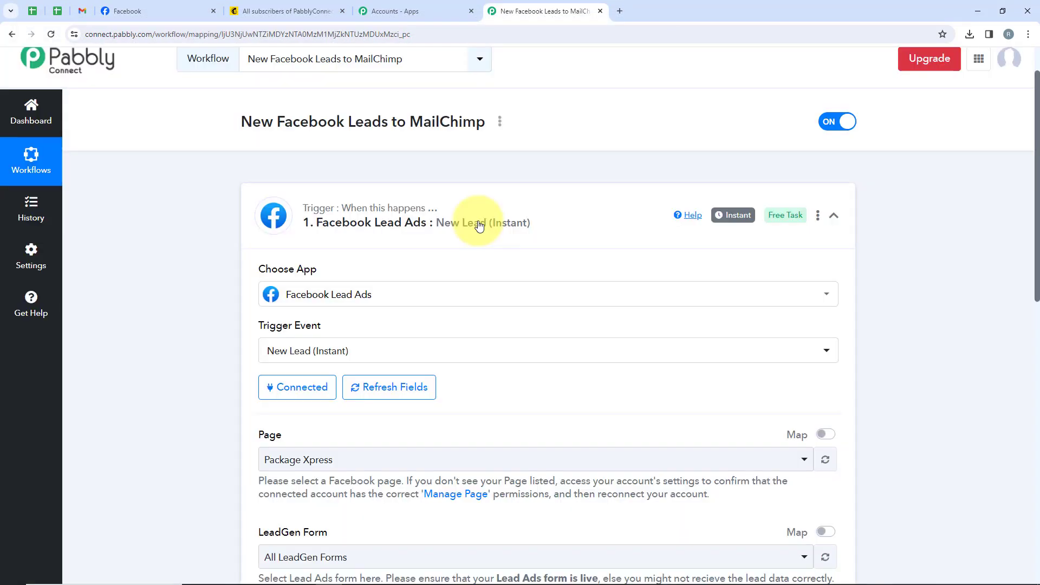
Examine the trigger's Page and LeadGen Form settings and compare the selected page with the one on Facebook.
{"action": "scroll", "coordinate": [477, 190], "scroll_direction": "down", "scroll_amount": 3}
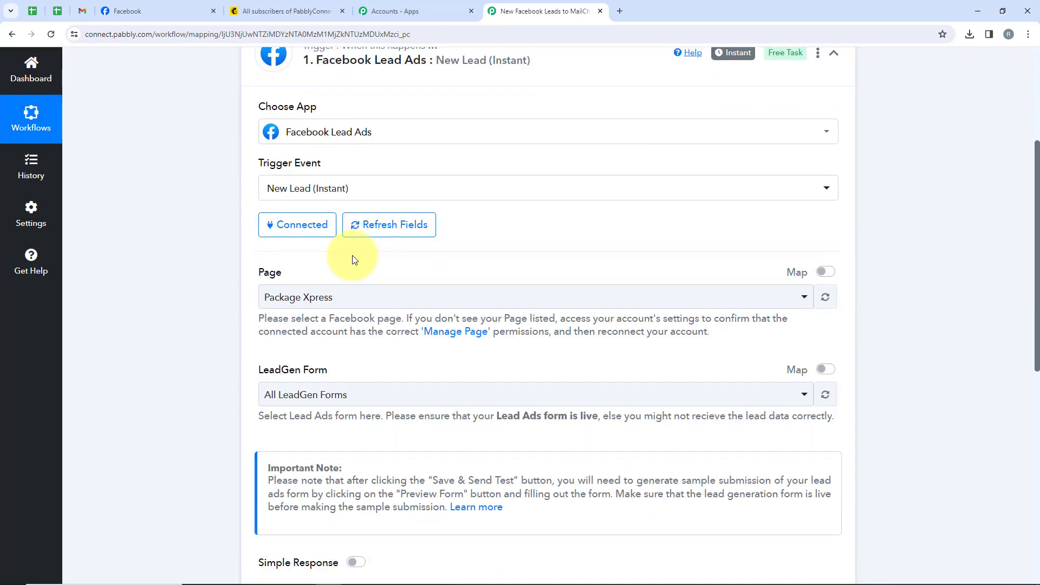
{"action": "left_click_drag", "start_coordinate": [337, 267], "coordinate": [253, 267]}
{"action": "left_click_drag", "start_coordinate": [360, 367], "coordinate": [271, 371]}
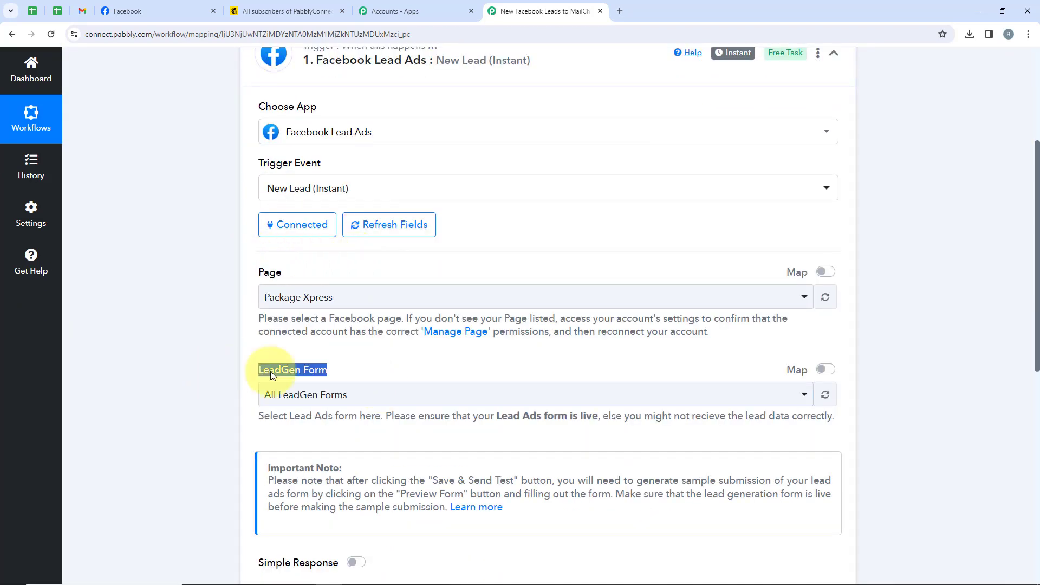
{"action": "left_click", "coordinate": [135, 10]}
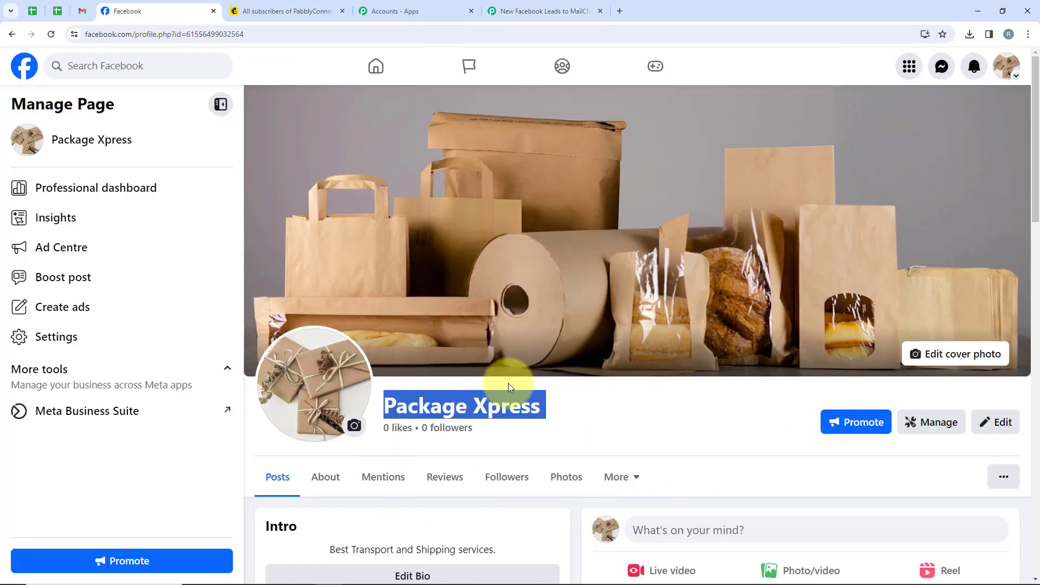
Switch back to the Pabbly Connect workflow and set the trigger's Facebook page to Package Xpress.
{"action": "left_click", "coordinate": [507, 16]}
{"action": "left_click", "coordinate": [352, 297]}
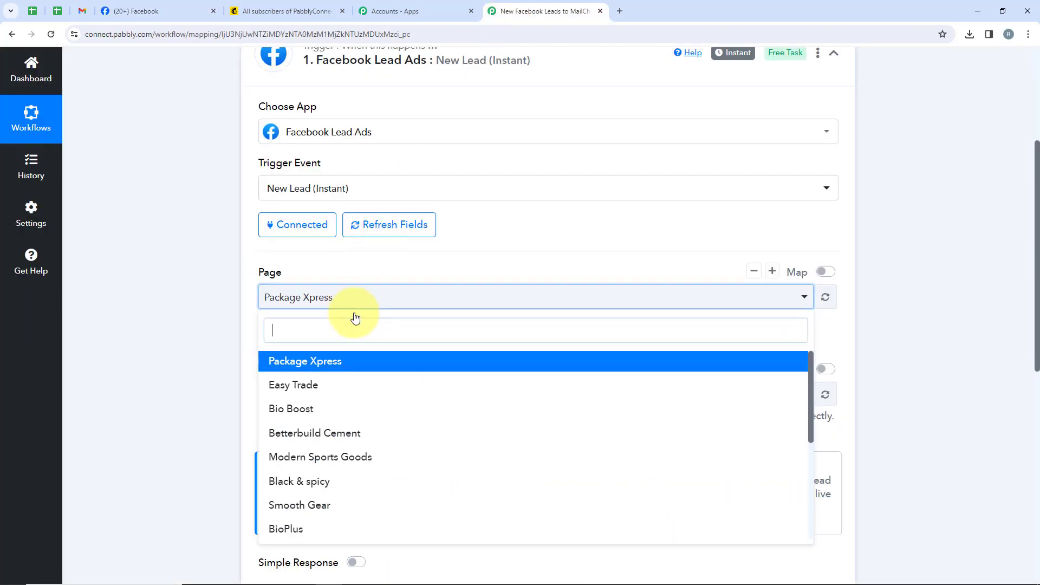
{"action": "left_click", "coordinate": [339, 362]}
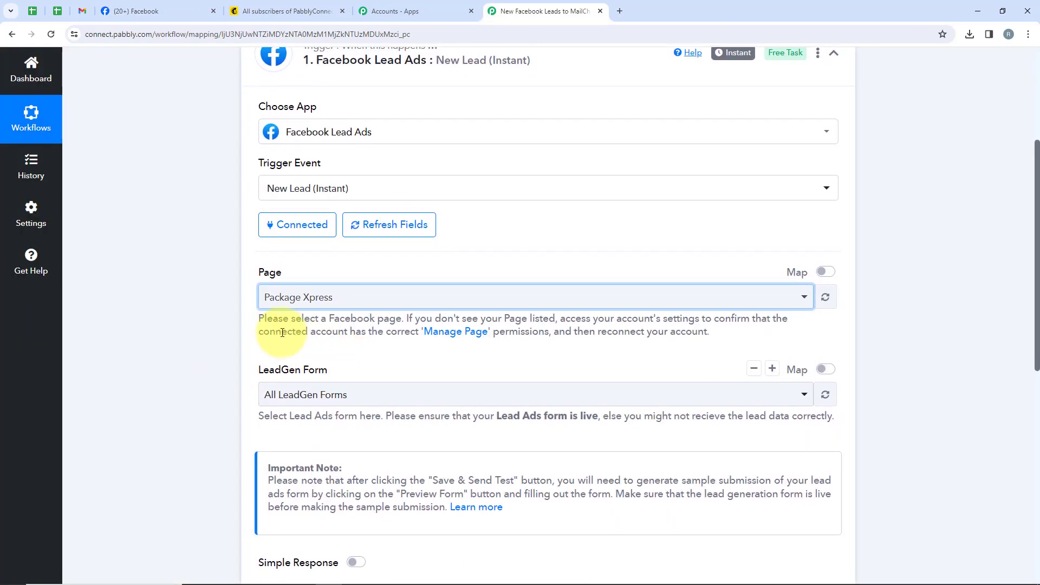
Set the trigger's LeadGen form to Lead Ads Form, then save the trigger and send a test request.
{"action": "scroll", "coordinate": [284, 404], "scroll_direction": "down", "scroll_amount": 3}
{"action": "left_click", "coordinate": [352, 232]}
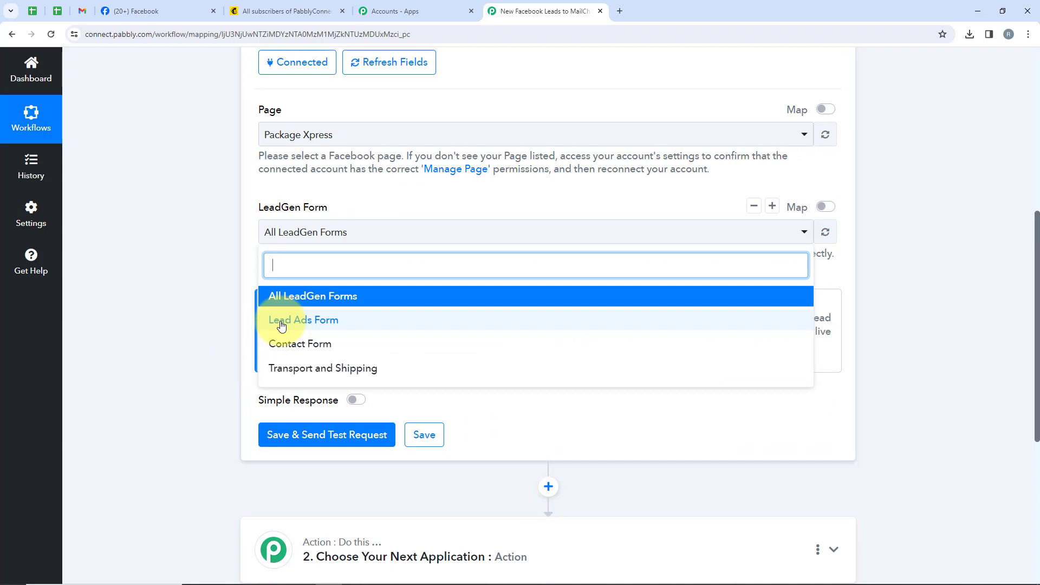
{"action": "left_click", "coordinate": [382, 324]}
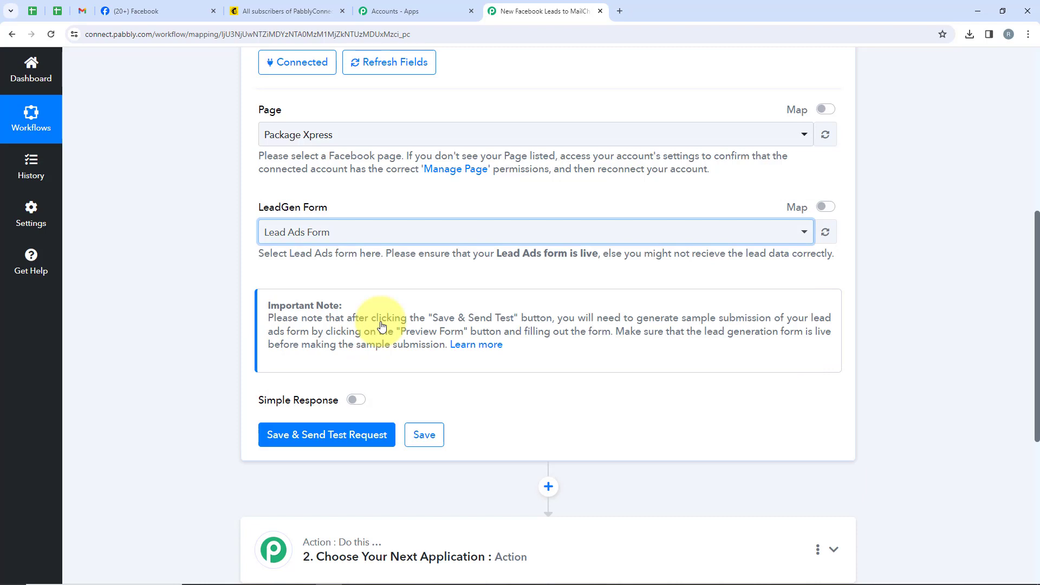
{"action": "scroll", "coordinate": [382, 324], "scroll_direction": "up", "scroll_amount": 1}
{"action": "left_click", "coordinate": [431, 285]}
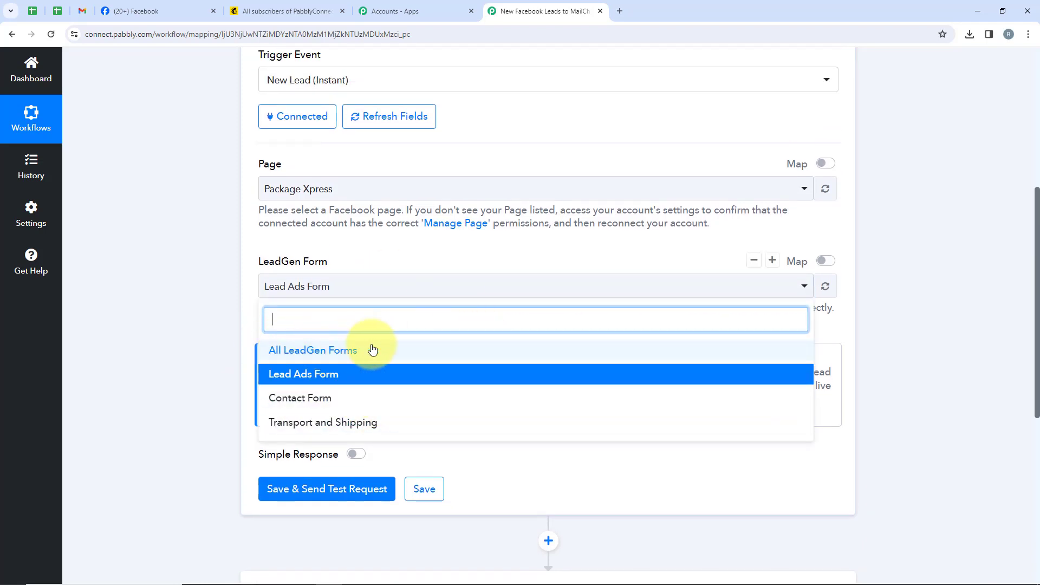
{"action": "left_click", "coordinate": [349, 381]}
{"action": "scroll", "coordinate": [271, 363], "scroll_direction": "down", "scroll_amount": 2}
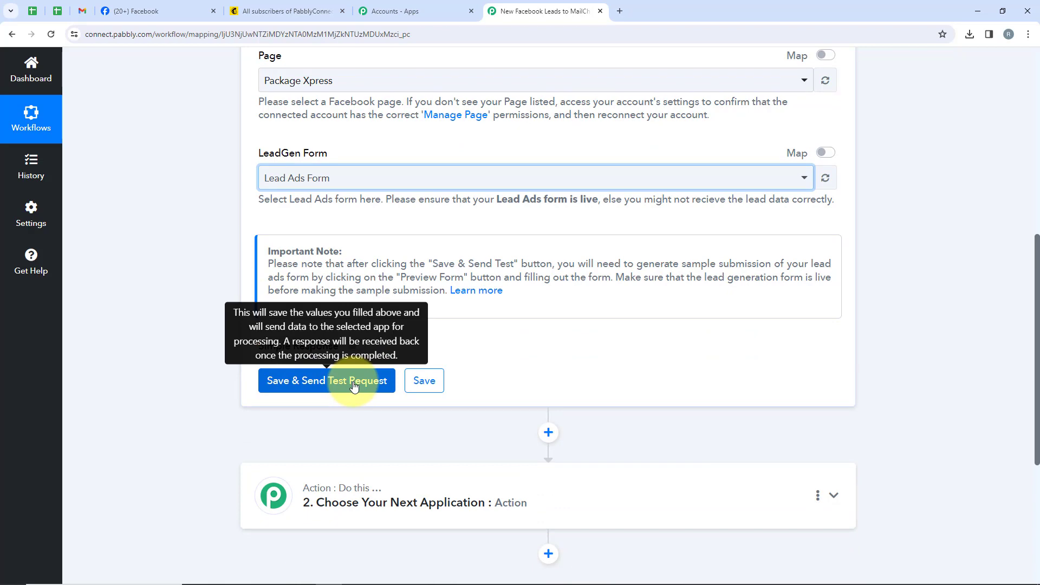
{"action": "left_click", "coordinate": [353, 386]}
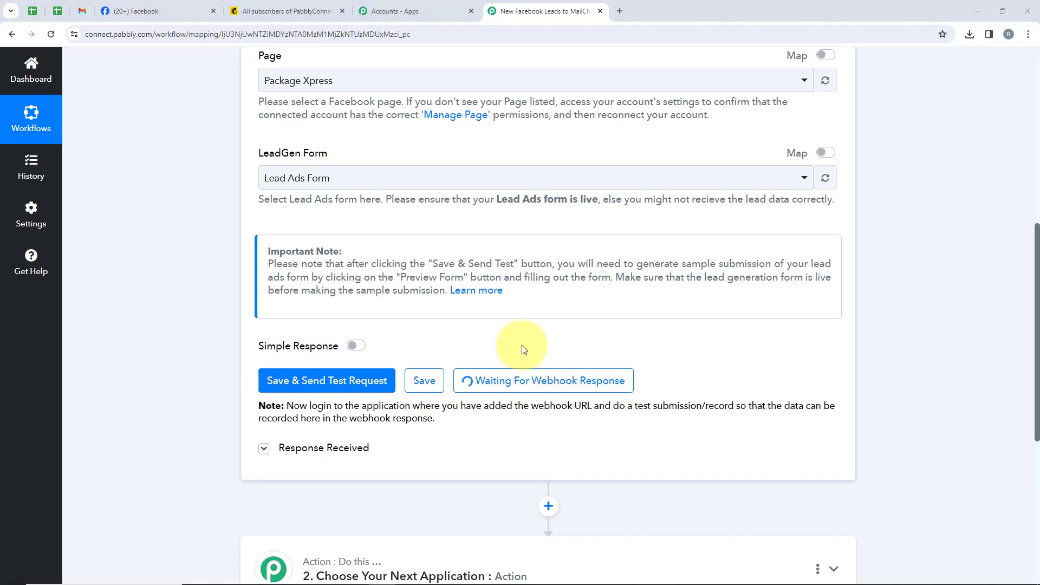
Find the Meta for Developers site in a new browser tab and open its Lead Ads Testing Tool.
{"action": "left_click", "coordinate": [619, 12]}
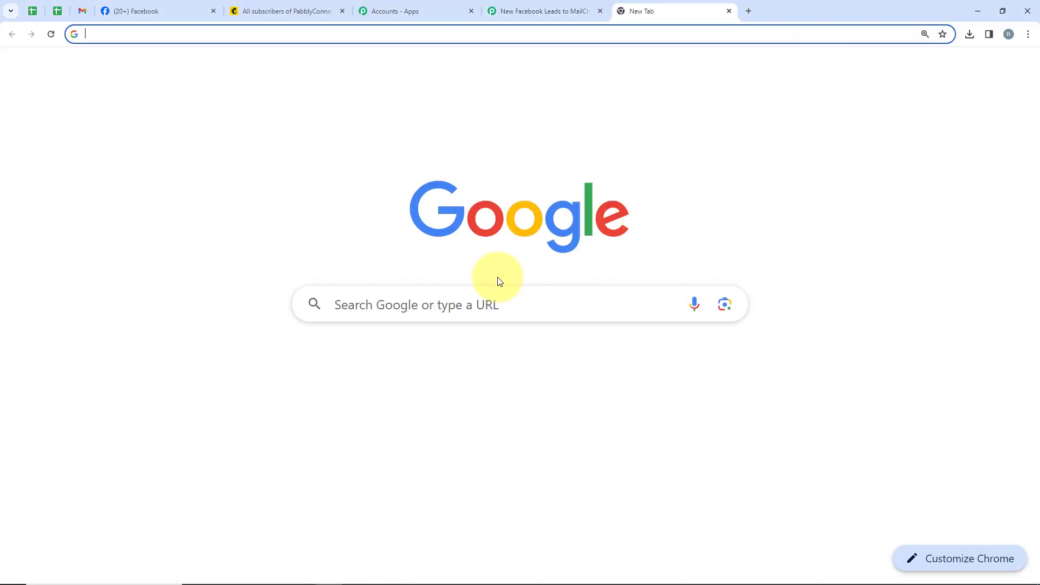
{"action": "left_click", "coordinate": [496, 316]}
{"action": "type", "text": "Meta"}
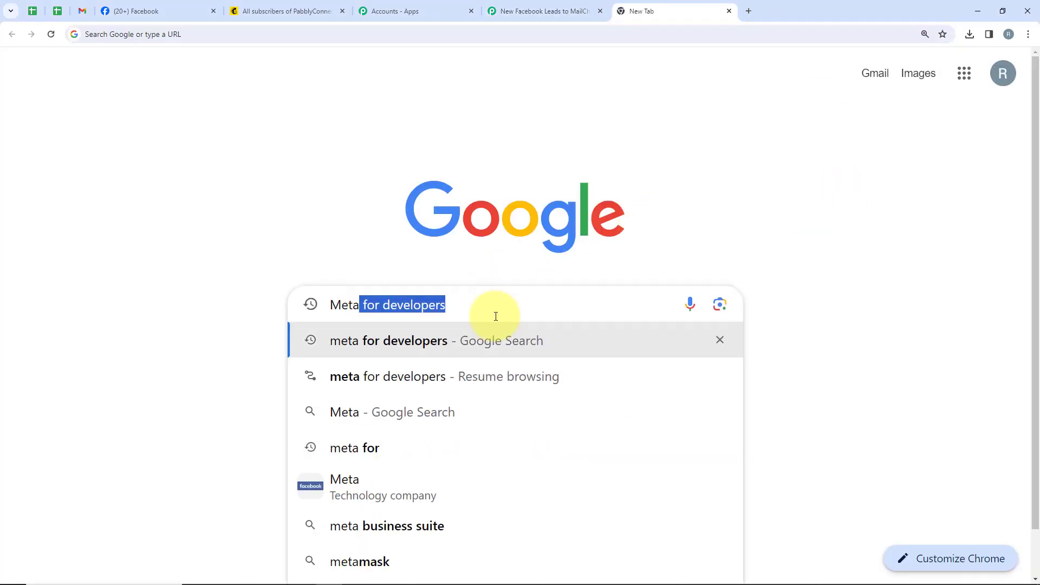
{"action": "key", "text": "Return"}
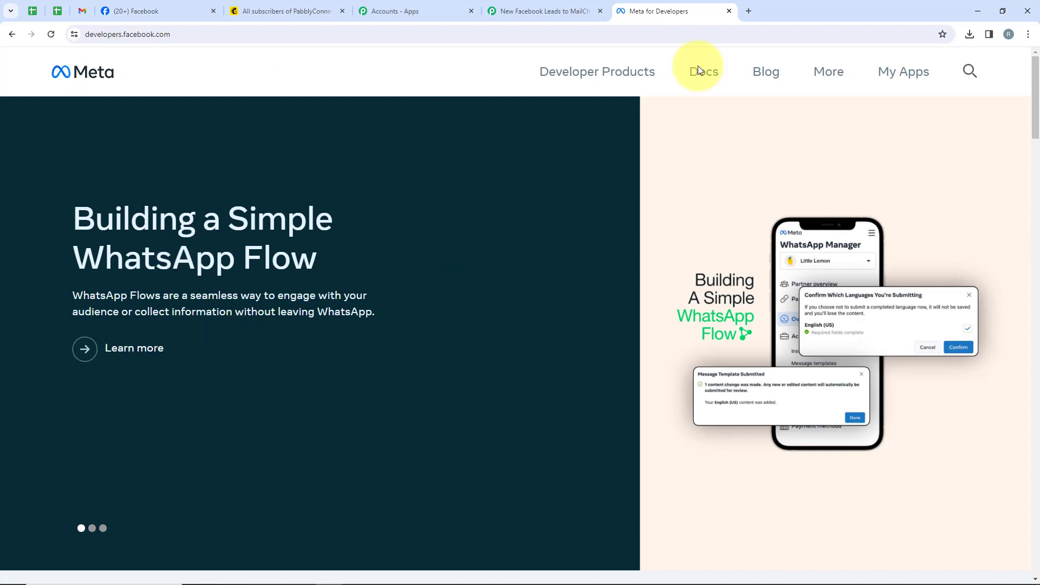
{"action": "left_click", "coordinate": [821, 74]}
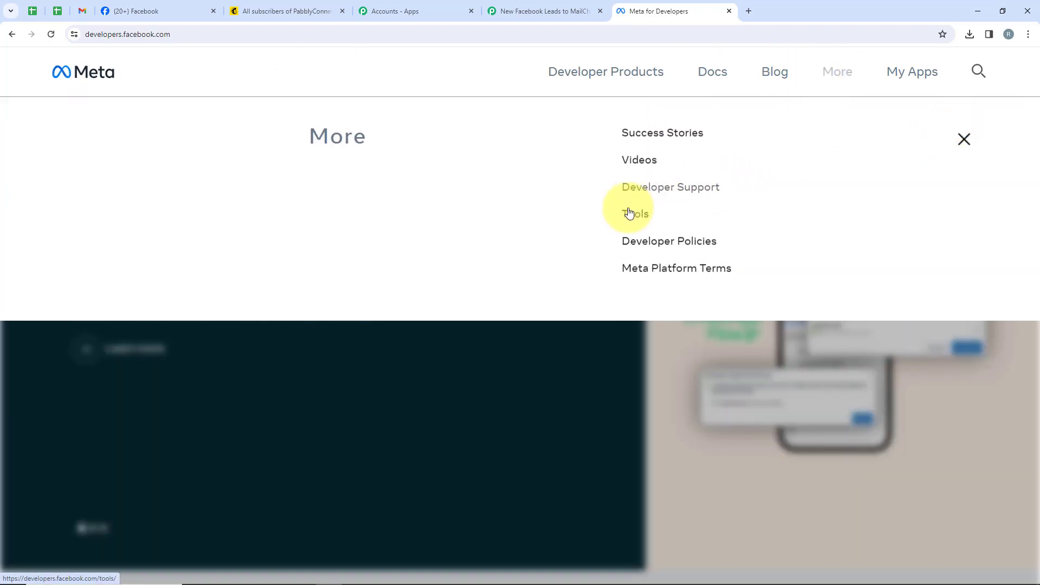
{"action": "left_click", "coordinate": [627, 226]}
{"action": "scroll", "coordinate": [405, 218], "scroll_direction": "down", "scroll_amount": 7}
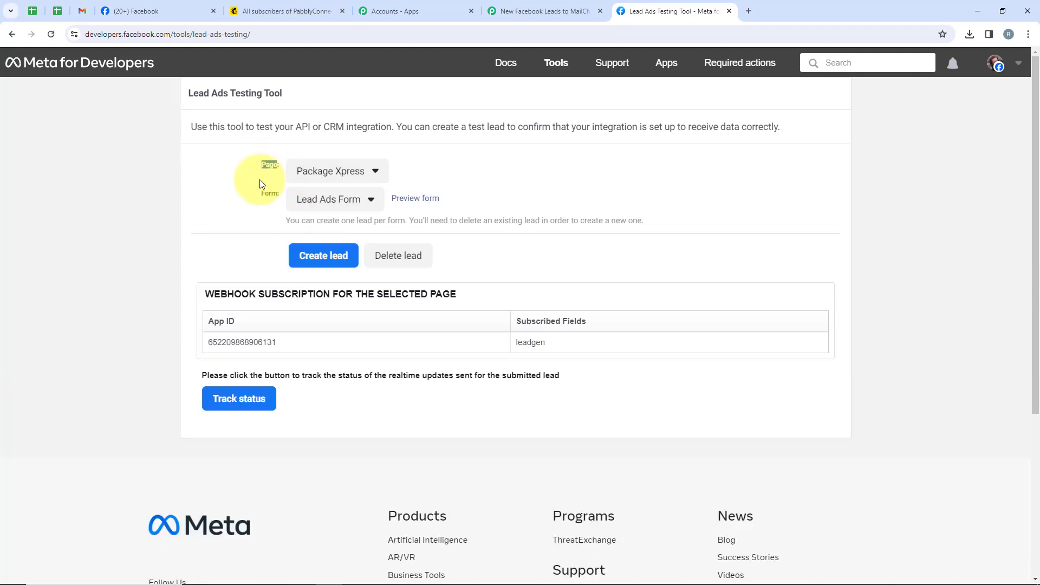
Select the Package Xpress page and the Lead Ads Form in the Lead Ads Testing Tool.
{"action": "left_click_drag", "start_coordinate": [255, 198], "coordinate": [277, 199]}
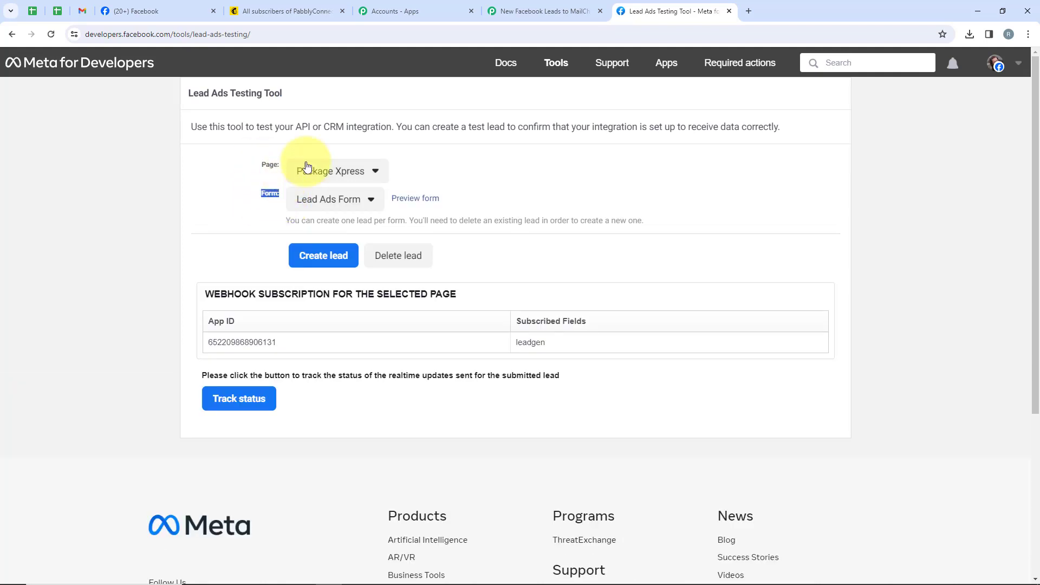
{"action": "left_click", "coordinate": [325, 170]}
{"action": "left_click", "coordinate": [335, 204]}
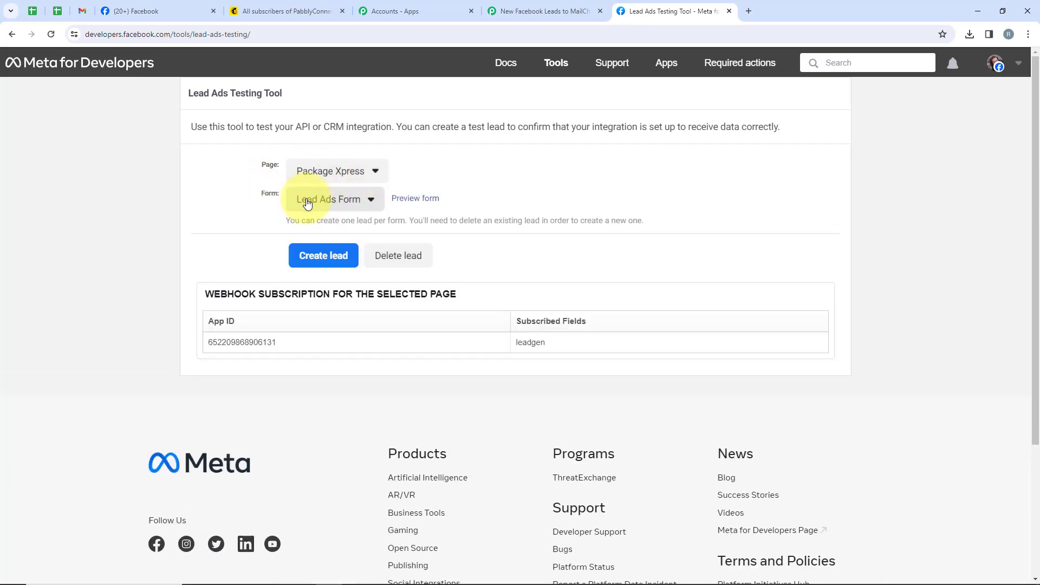
{"action": "left_click", "coordinate": [325, 200]}
{"action": "left_click", "coordinate": [347, 226]}
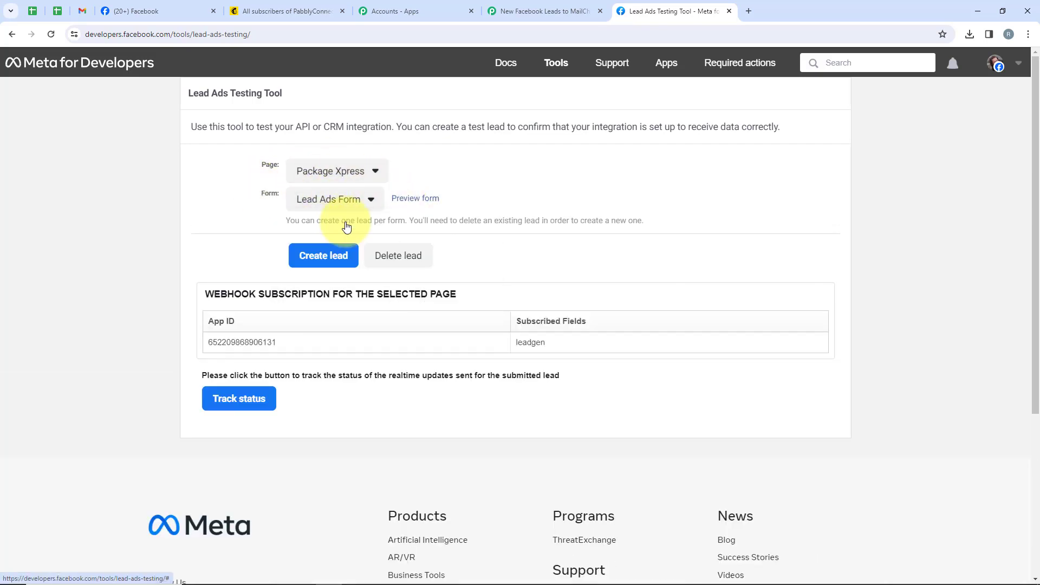
Preview the lead form, fill in the test lead's first name, last name, email and phone number, and submit it.
{"action": "left_click", "coordinate": [414, 199]}
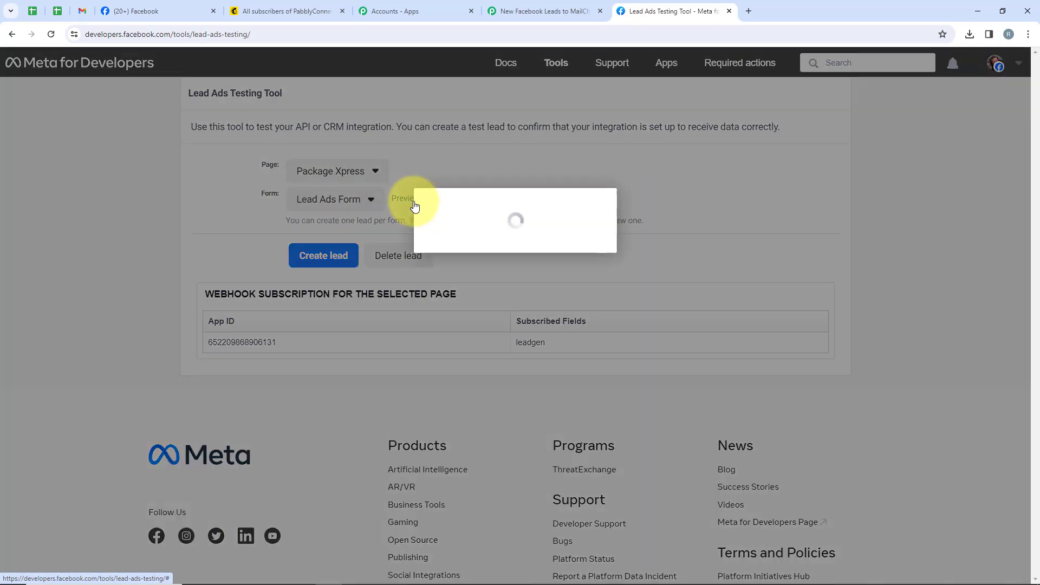
{"action": "left_click", "coordinate": [580, 302]}
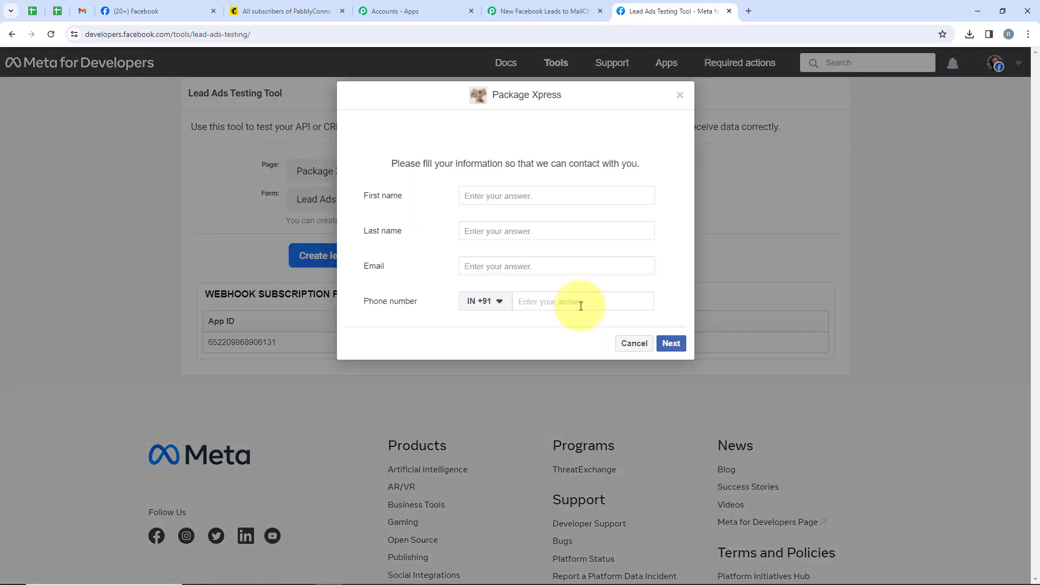
{"action": "left_click", "coordinate": [547, 195]}
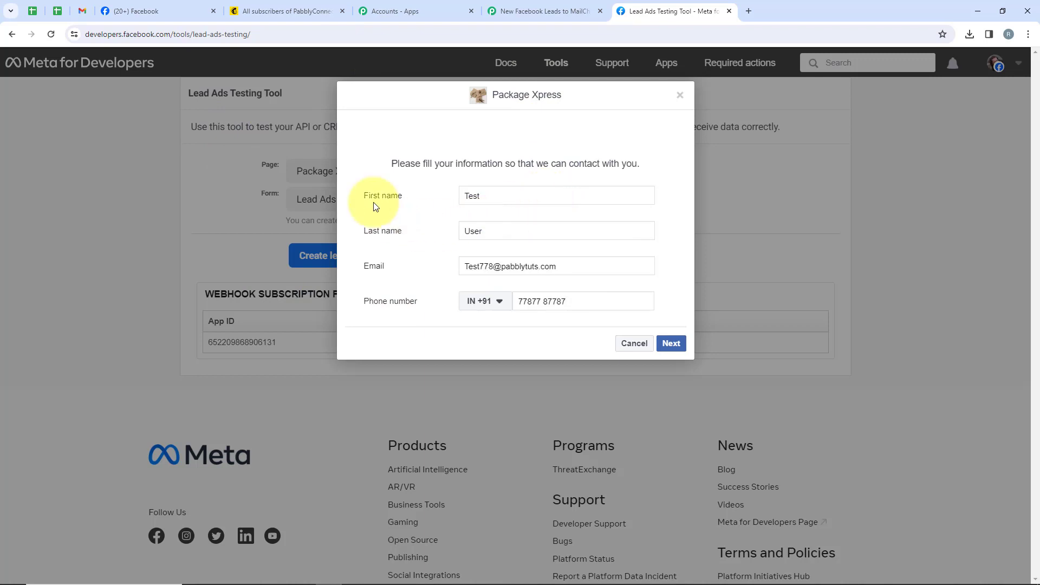
{"action": "left_click", "coordinate": [672, 344]}
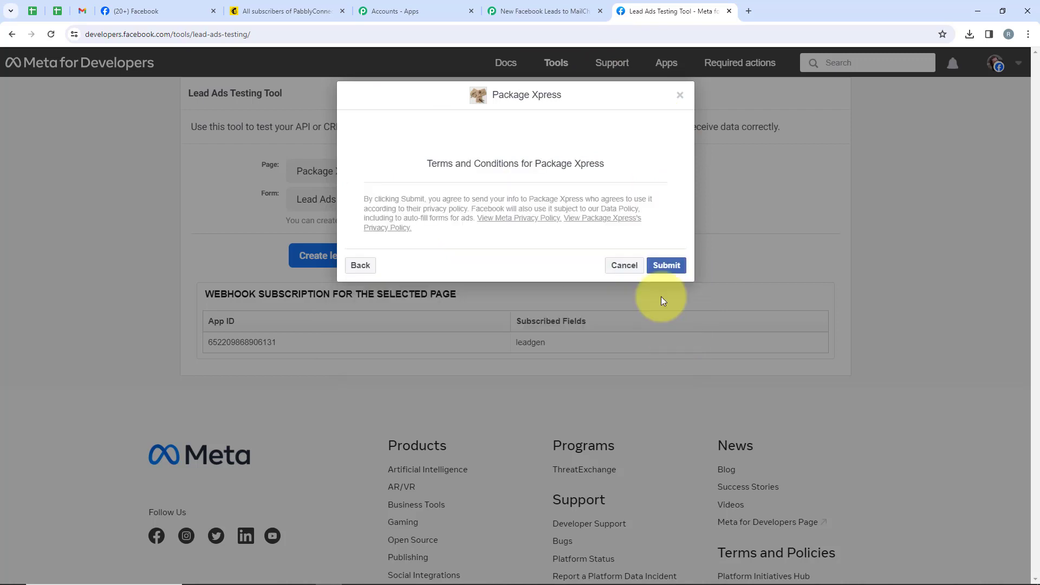
{"action": "left_click", "coordinate": [667, 267]}
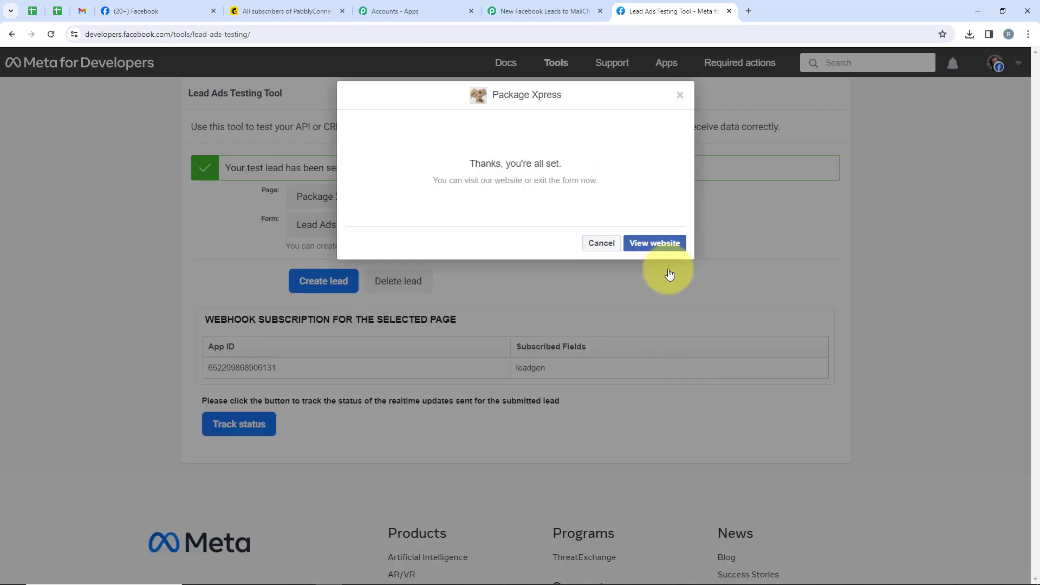
{"action": "left_click", "coordinate": [599, 238]}
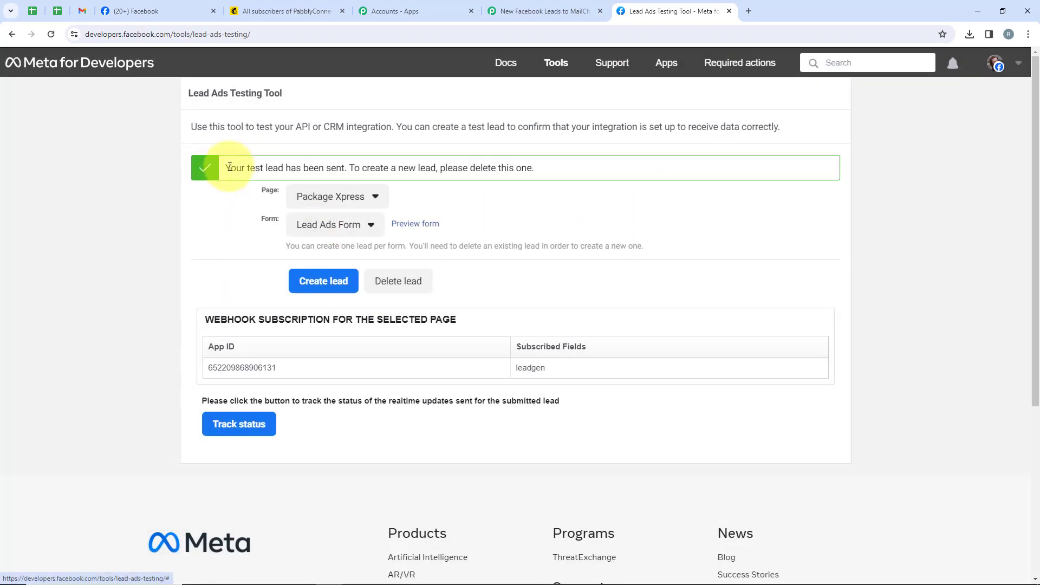
{"action": "left_click_drag", "start_coordinate": [227, 168], "coordinate": [345, 169]}
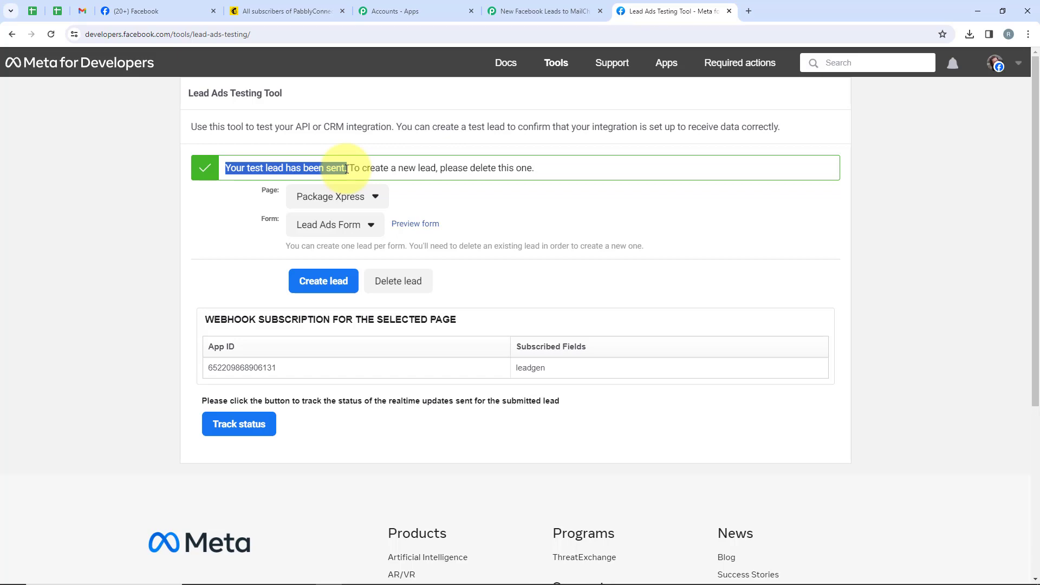
{"action": "left_click_drag", "start_coordinate": [346, 169], "coordinate": [348, 169]}
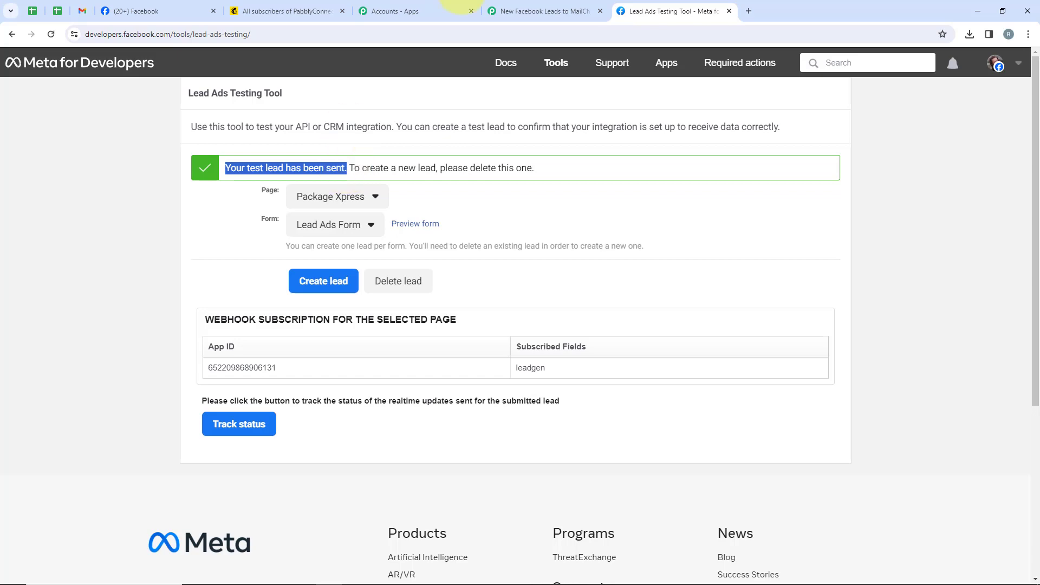
Switch back to the Pabbly Connect workflow and review the lead data received in the trigger's response.
{"action": "left_click", "coordinate": [514, 5]}
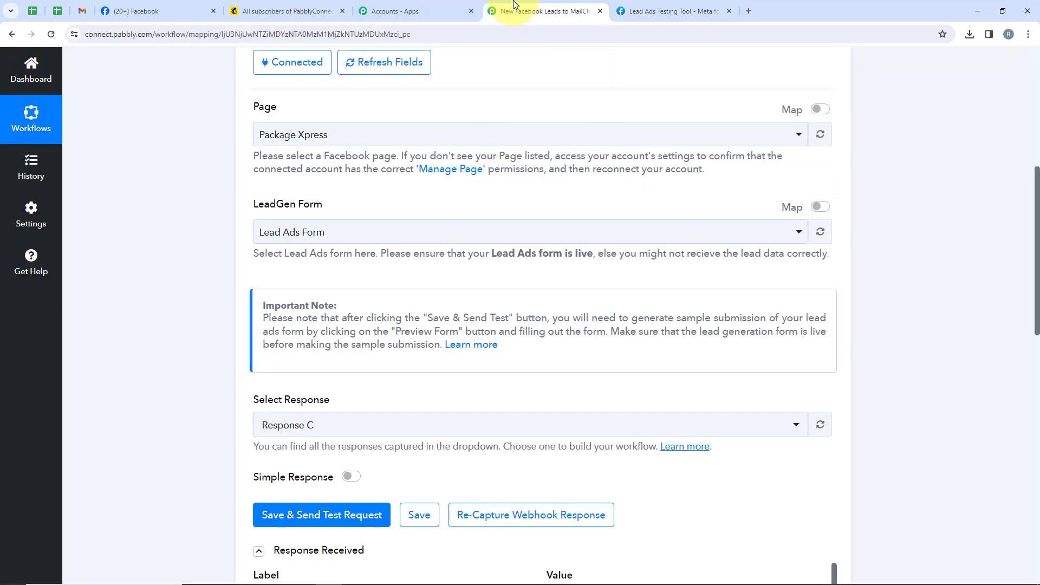
{"action": "scroll", "coordinate": [540, 198], "scroll_direction": "down", "scroll_amount": 6}
{"action": "scroll", "coordinate": [368, 249], "scroll_direction": "down", "scroll_amount": 1}
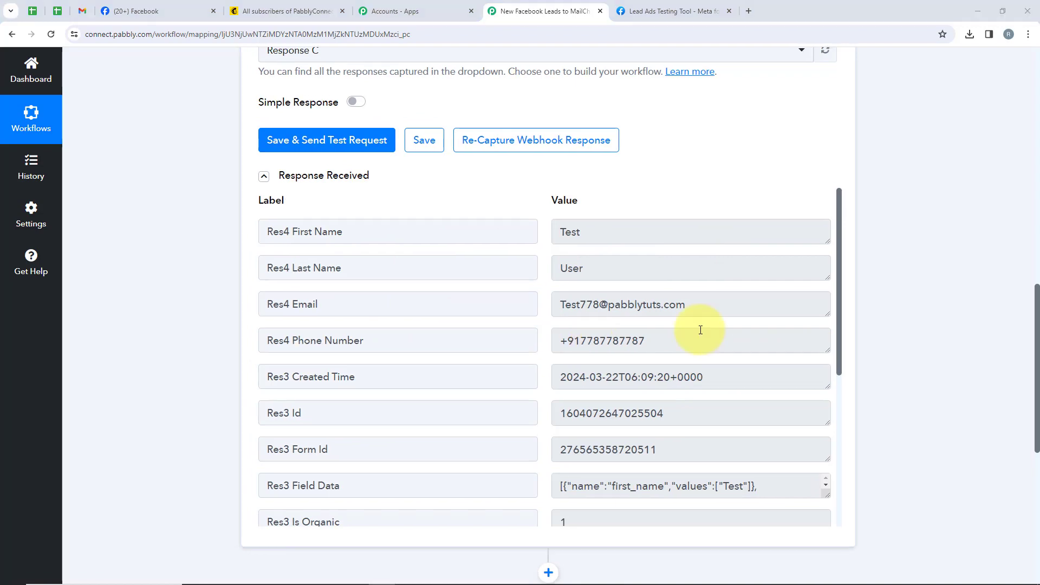
{"action": "scroll", "coordinate": [952, 233], "scroll_direction": "down", "scroll_amount": 6}
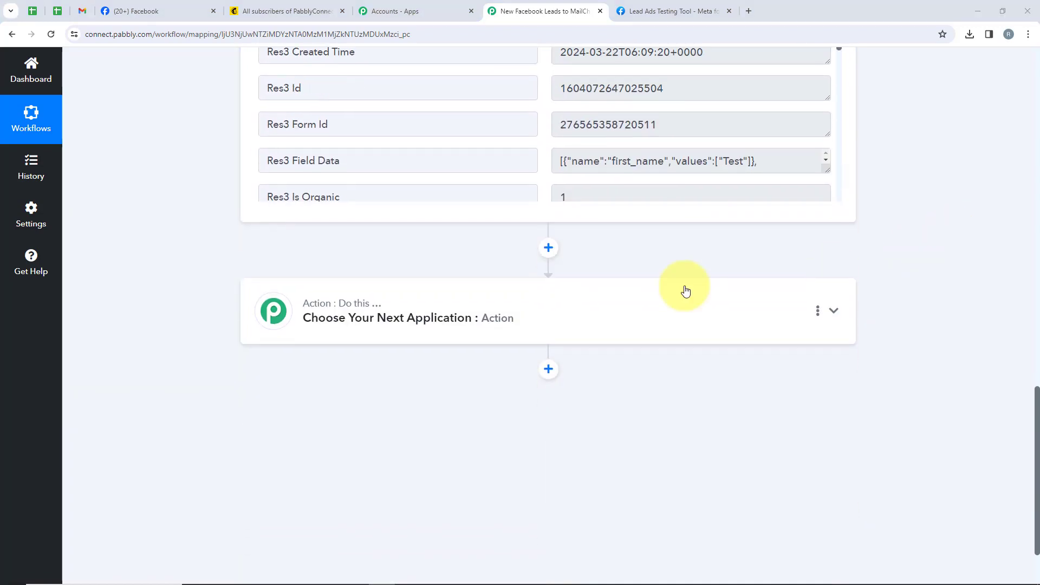
Search for Mailchimp in the workflow's action step and choose it as the action app.
{"action": "left_click", "coordinate": [414, 308]}
{"action": "scroll", "coordinate": [202, 244], "scroll_direction": "up", "scroll_amount": 3}
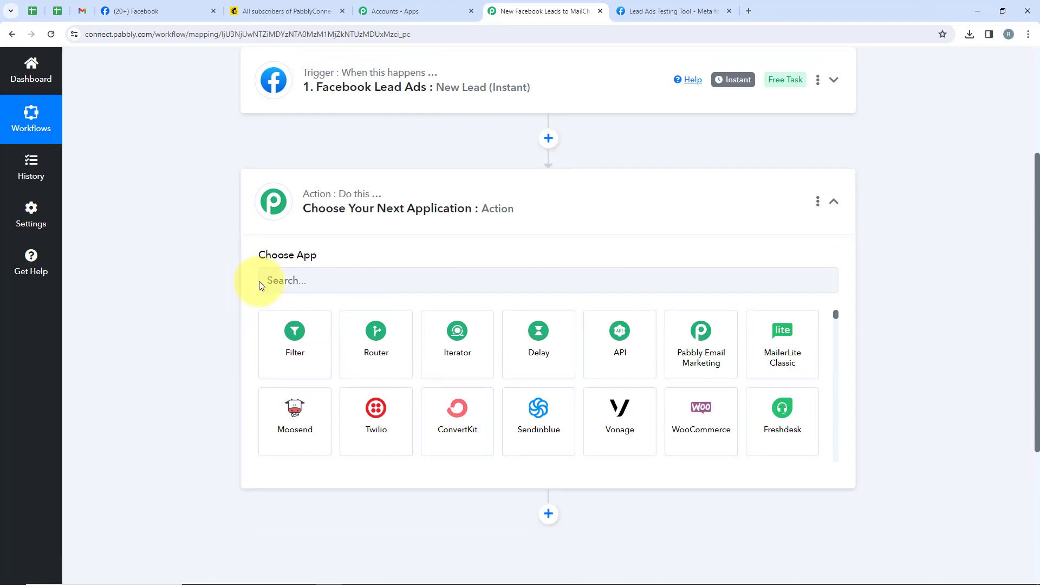
{"action": "left_click", "coordinate": [277, 280]}
{"action": "type", "text": "Mail"}
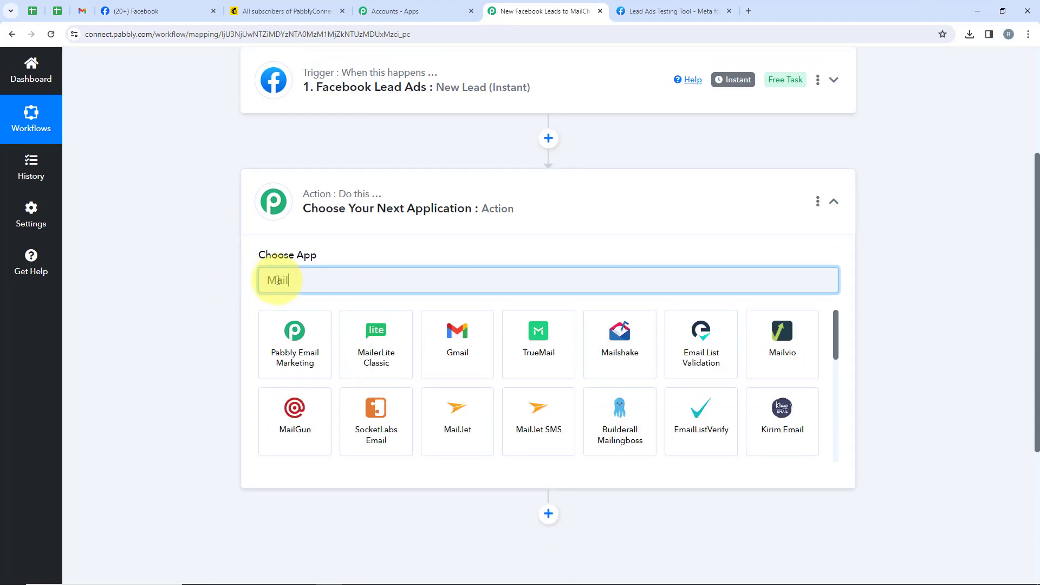
{"action": "type", "text": "chi"}
{"action": "left_click", "coordinate": [285, 362]}
Set the action event of Mailchimp to Add New Member with Custom Fields.
{"action": "left_click_drag", "start_coordinate": [326, 312], "coordinate": [236, 312]}
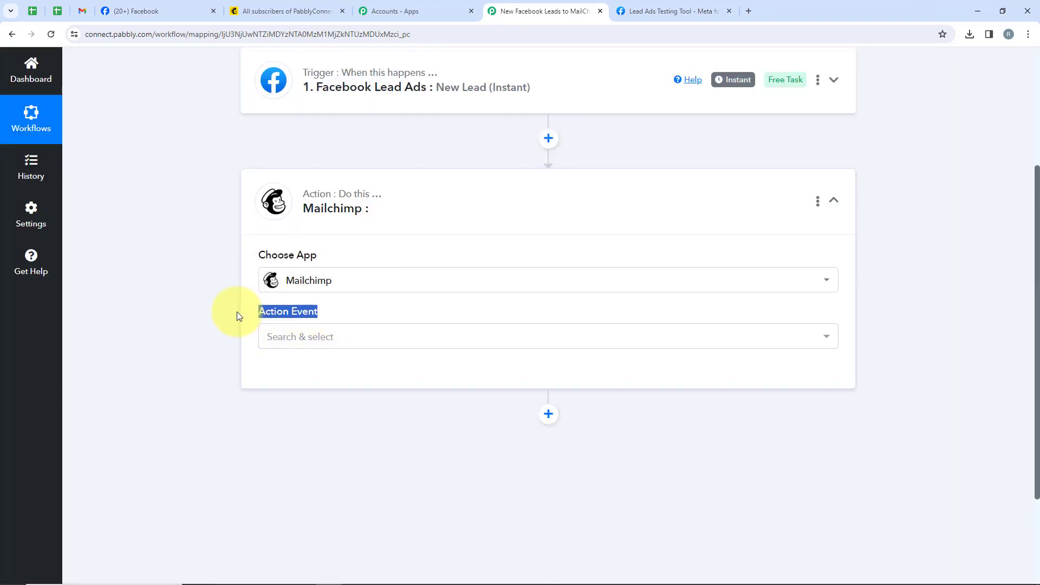
{"action": "left_click", "coordinate": [280, 345]}
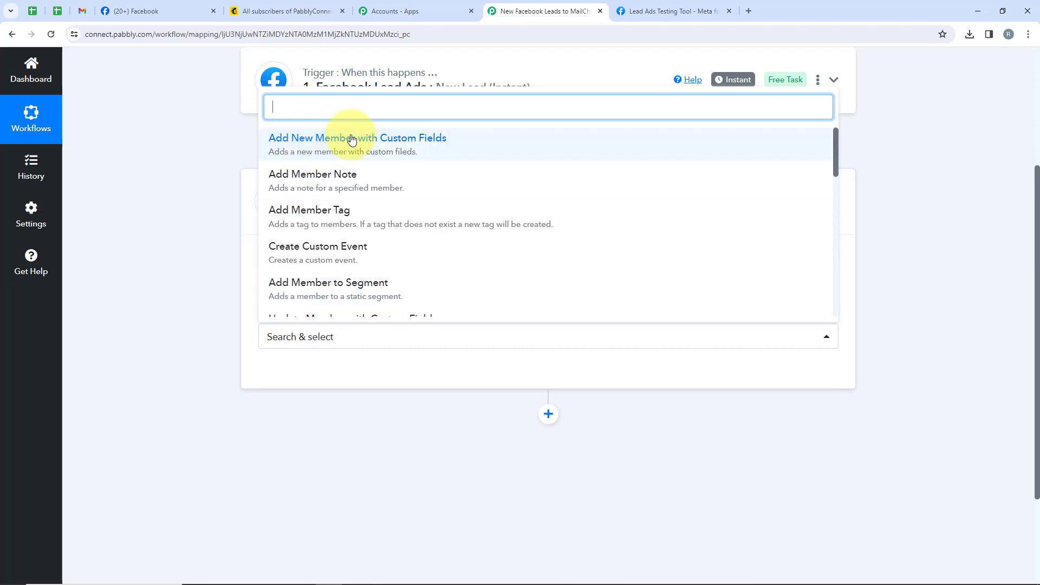
{"action": "left_click", "coordinate": [415, 139]}
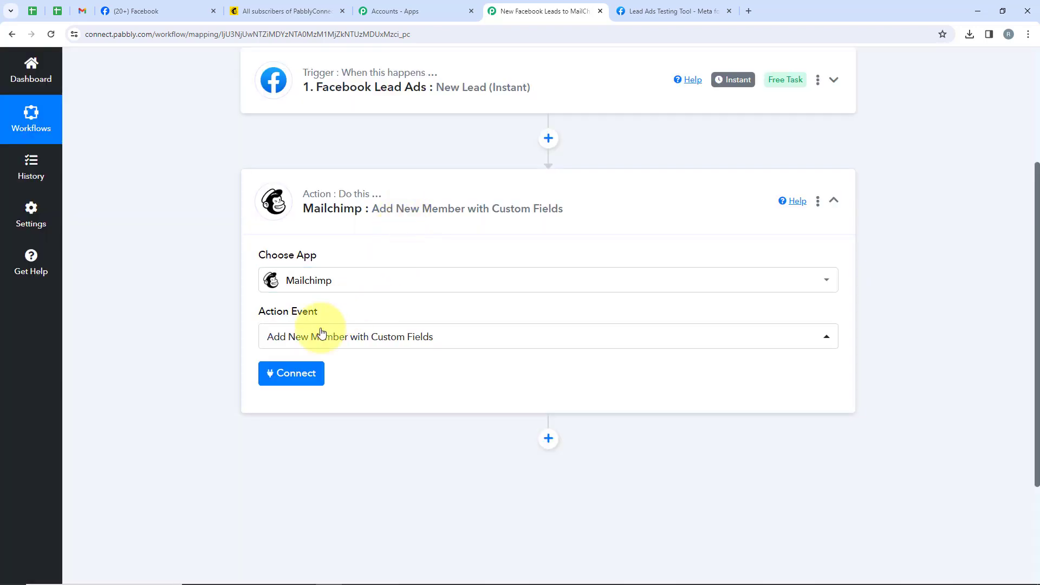
Open the connection settings for the Mailchimp action and choose to add a new connection.
{"action": "left_click", "coordinate": [281, 375]}
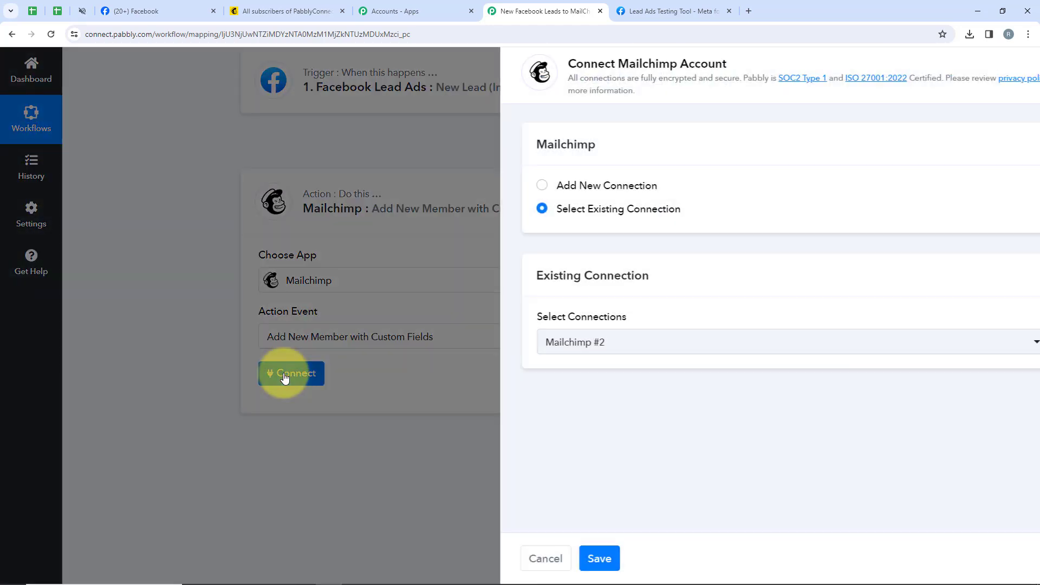
{"action": "left_click_drag", "start_coordinate": [611, 183], "coordinate": [514, 182]}
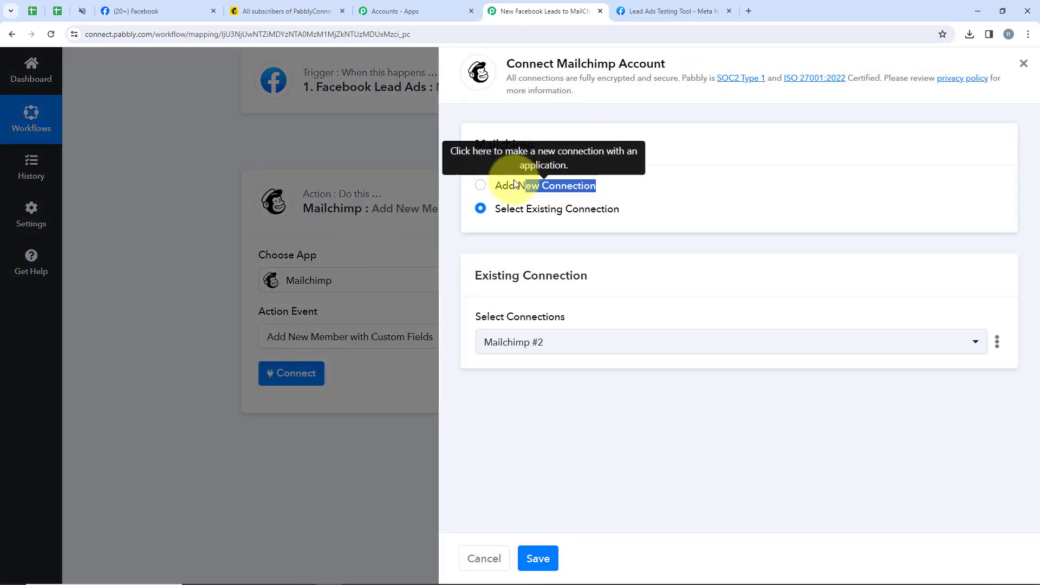
{"action": "left_click_drag", "start_coordinate": [623, 209], "coordinate": [498, 212]}
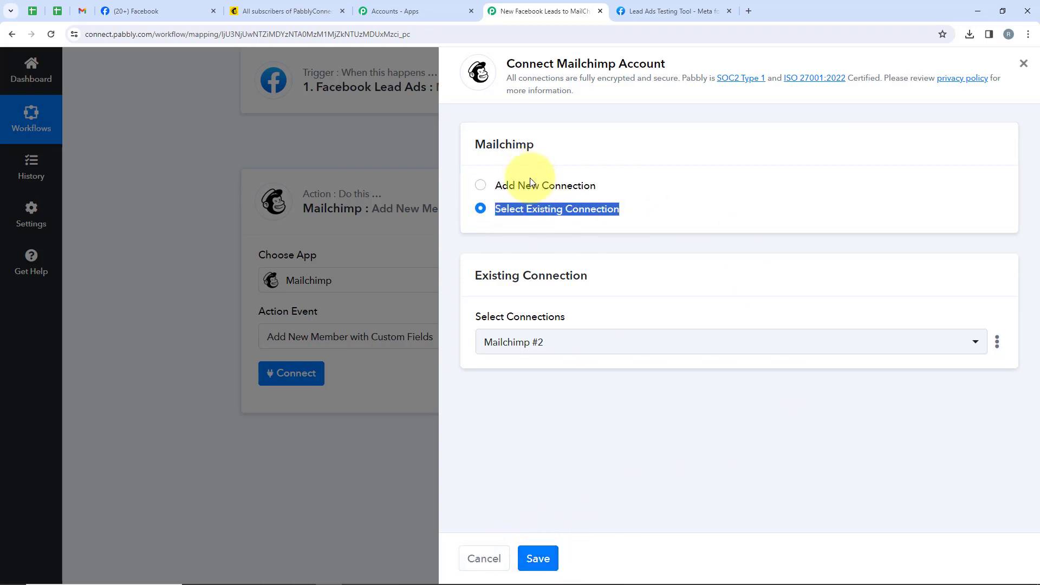
{"action": "left_click", "coordinate": [493, 185]}
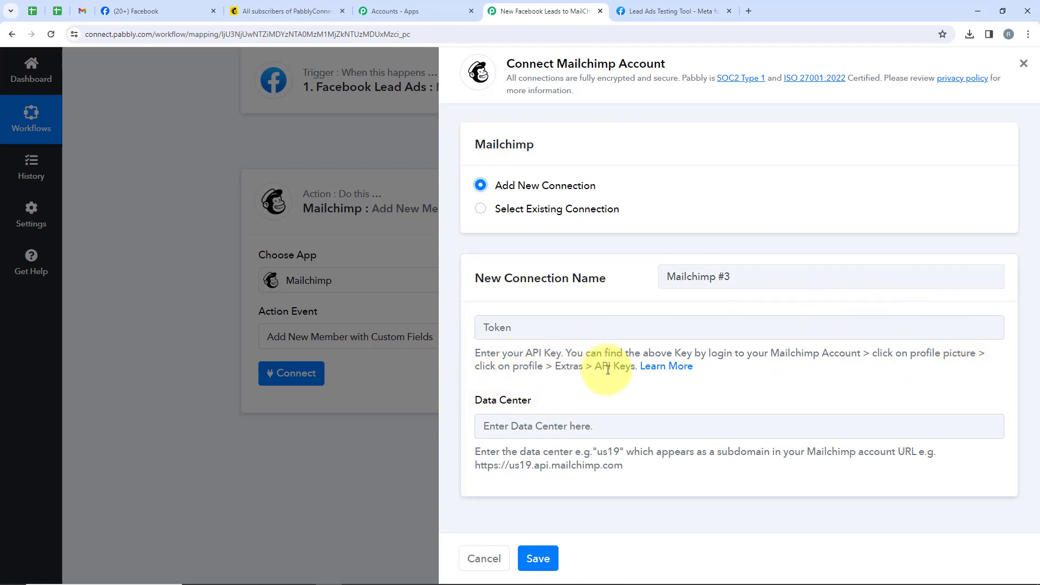
Switch to Mailchimp and open the API keys page from the account's profile.
{"action": "left_click", "coordinate": [271, 5]}
{"action": "left_click", "coordinate": [1012, 69]}
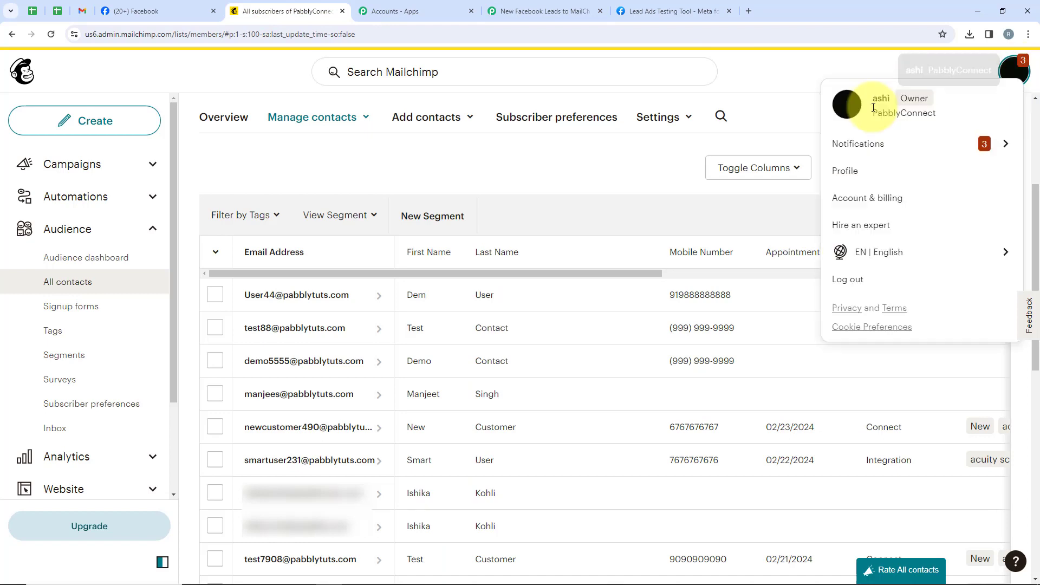
{"action": "left_click", "coordinate": [848, 172]}
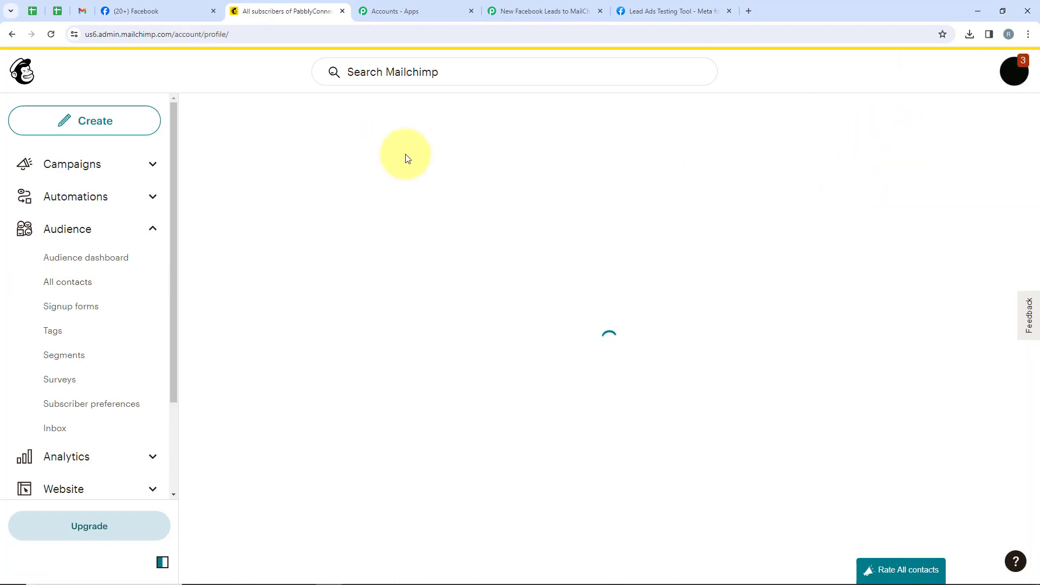
{"action": "left_click", "coordinate": [501, 213]}
{"action": "left_click", "coordinate": [496, 276]}
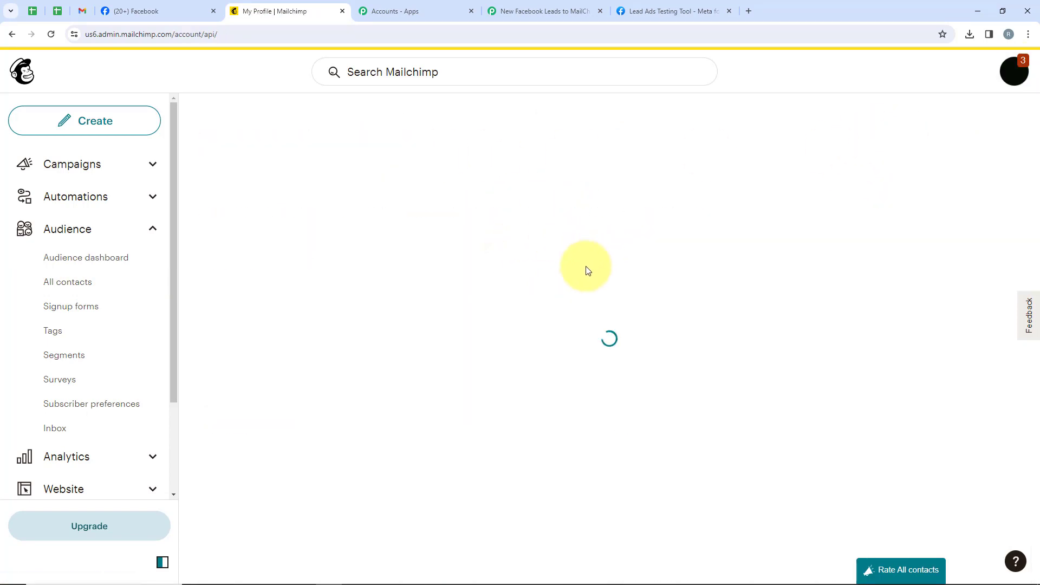
Generate a new Mailchimp API key named Dummy Key.
{"action": "scroll", "coordinate": [593, 454], "scroll_direction": "down", "scroll_amount": 5}
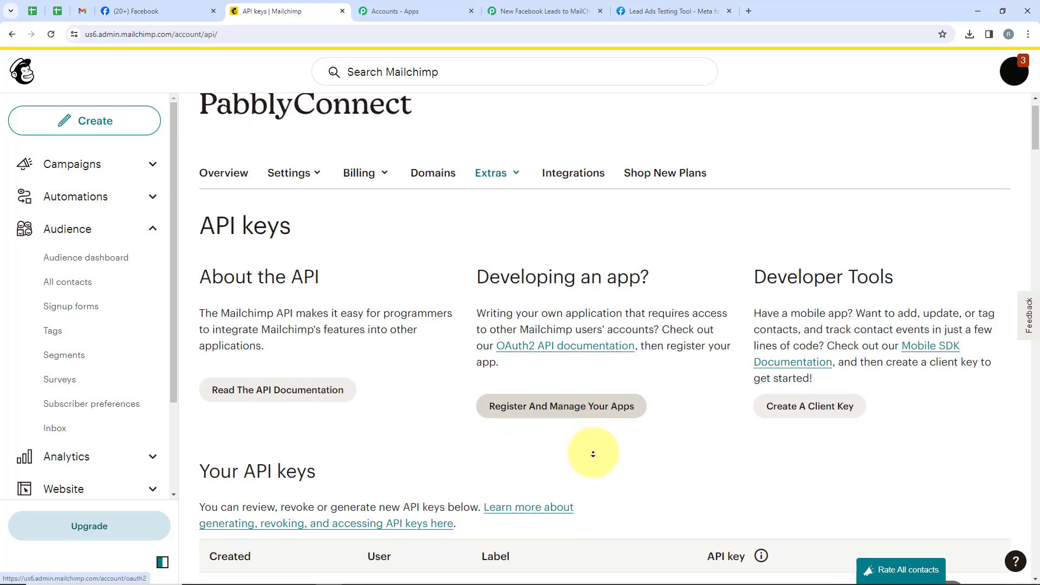
{"action": "scroll", "coordinate": [593, 454], "scroll_direction": "down", "scroll_amount": 7}
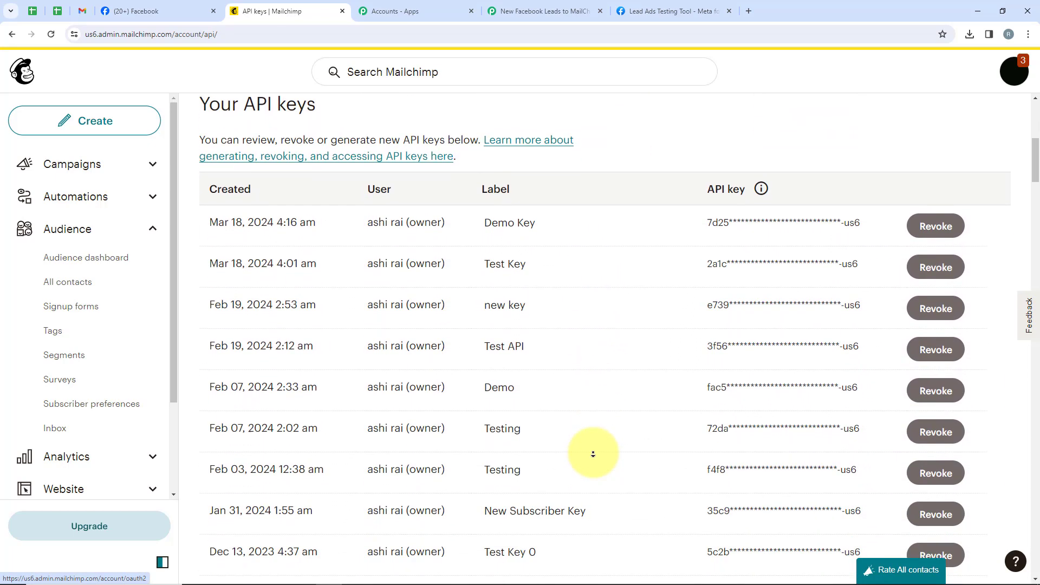
{"action": "scroll", "coordinate": [593, 453], "scroll_direction": "down", "scroll_amount": 12}
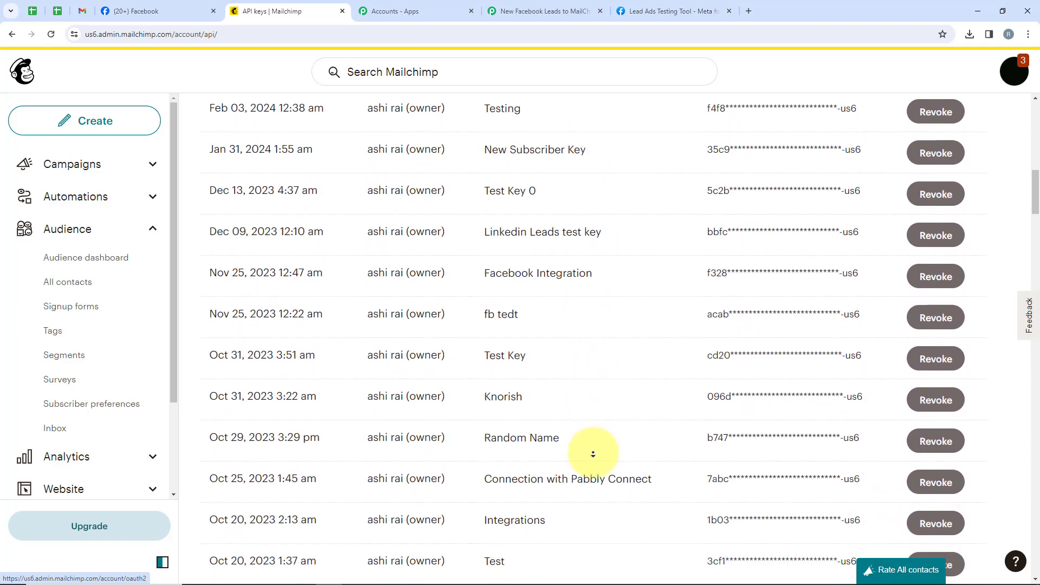
{"action": "scroll", "coordinate": [599, 502], "scroll_direction": "down", "scroll_amount": 20}
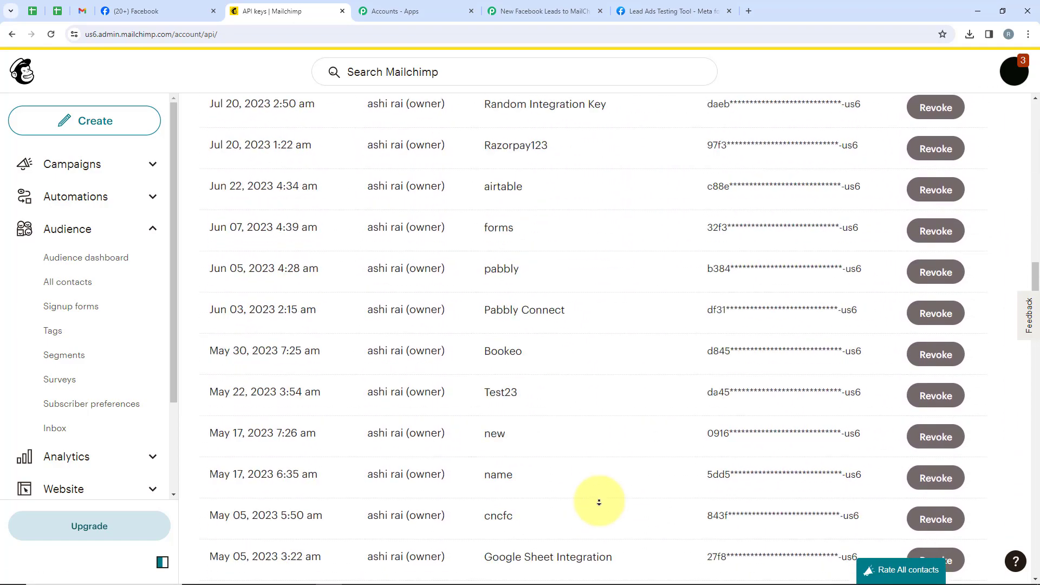
{"action": "scroll", "coordinate": [541, 422], "scroll_direction": "up", "scroll_amount": 7}
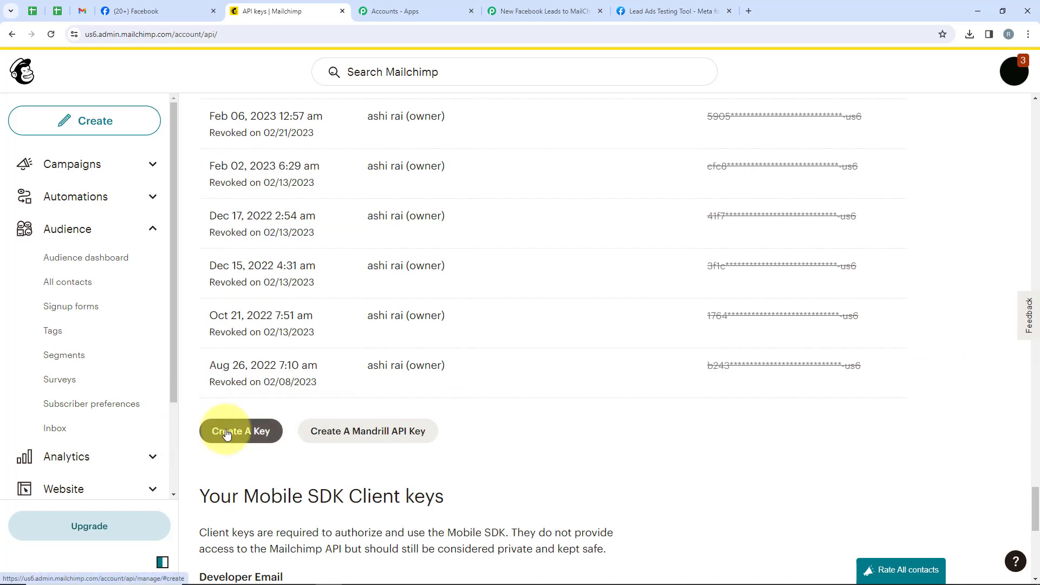
{"action": "left_click", "coordinate": [227, 434]}
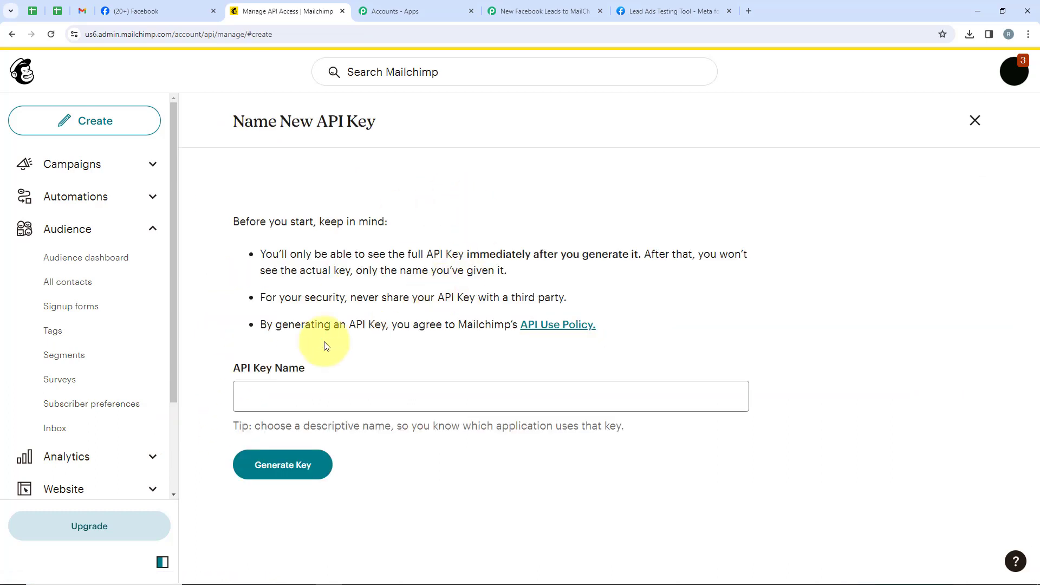
{"action": "left_click_drag", "start_coordinate": [325, 370], "coordinate": [239, 370]}
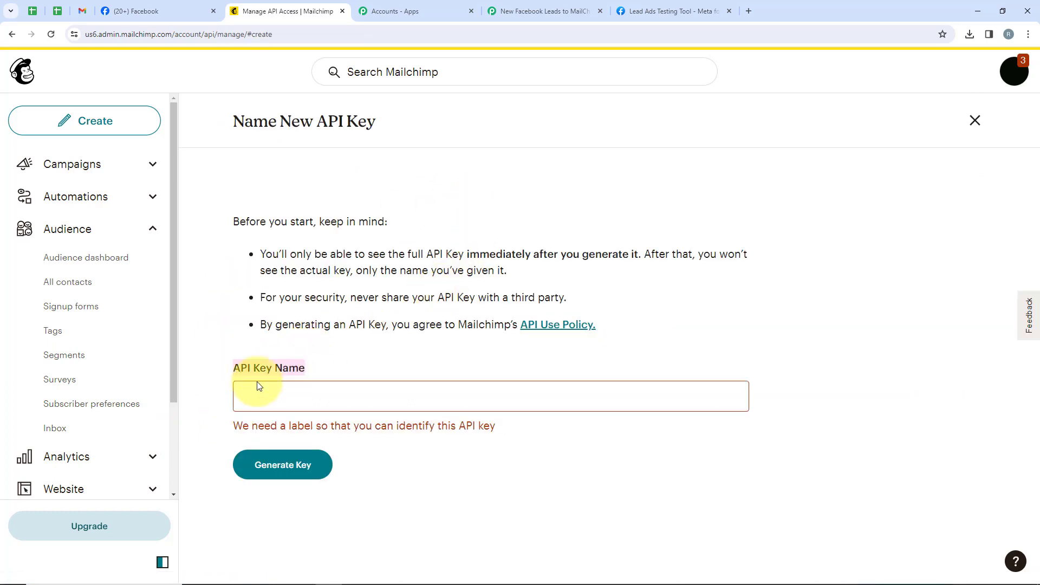
{"action": "left_click", "coordinate": [258, 385]}
{"action": "type", "text": "Dummy Key"}
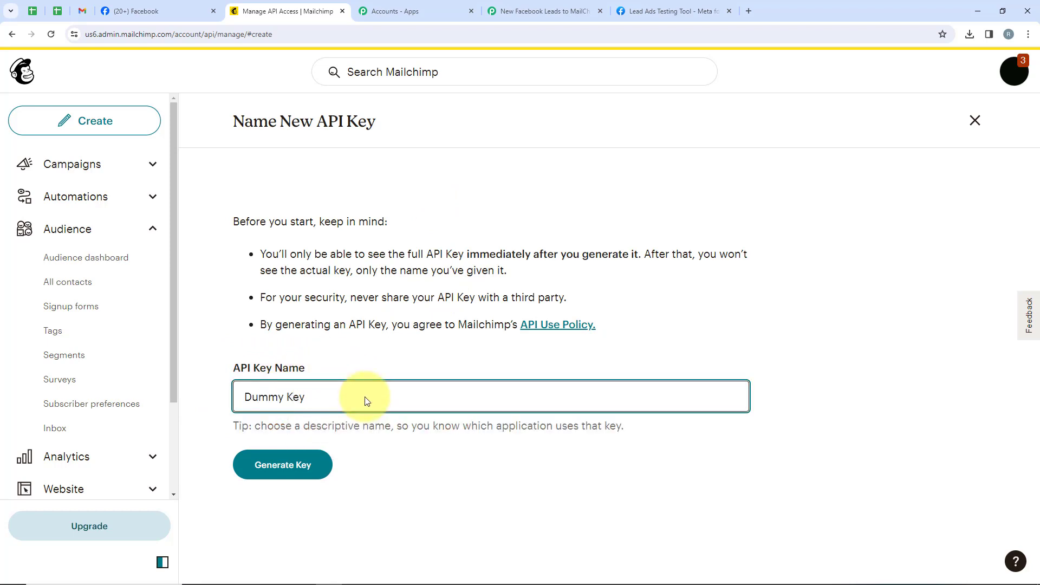
{"action": "left_click", "coordinate": [302, 475]}
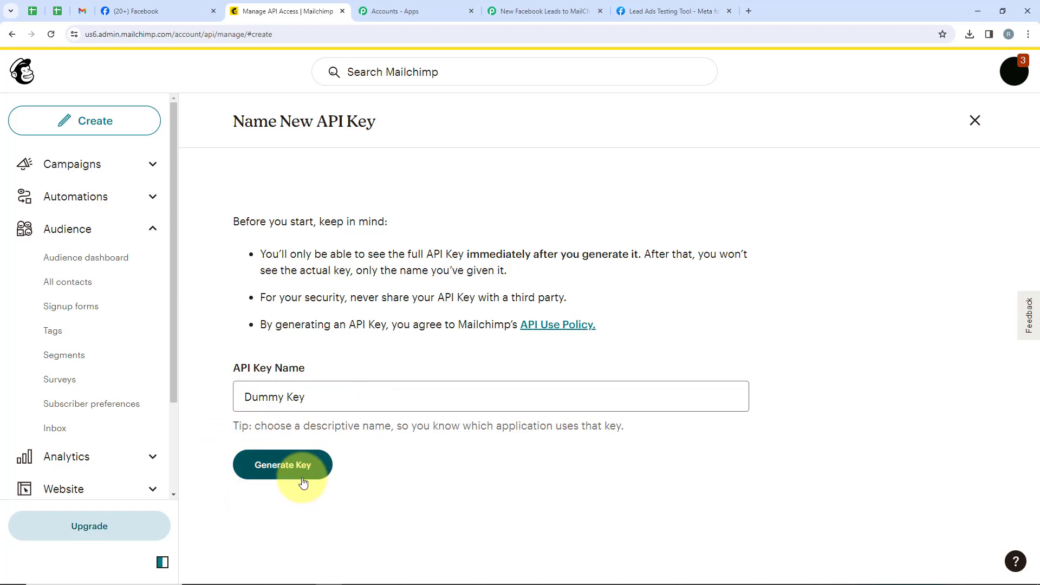
Copy the new API key and paste it as the token of the new Mailchimp connection in Pabbly Connect.
{"action": "left_click", "coordinate": [263, 314]}
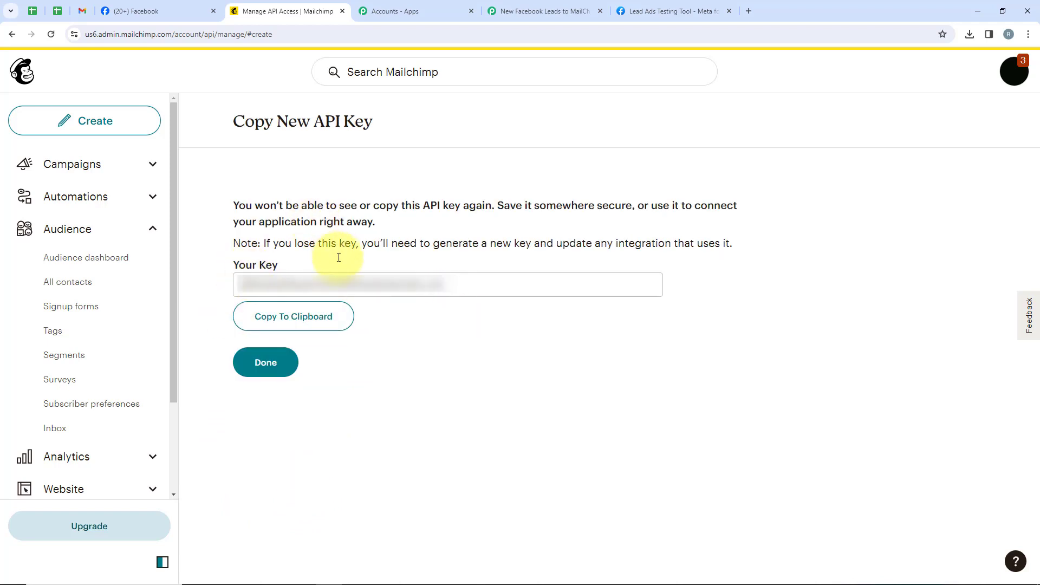
{"action": "left_click", "coordinate": [278, 325]}
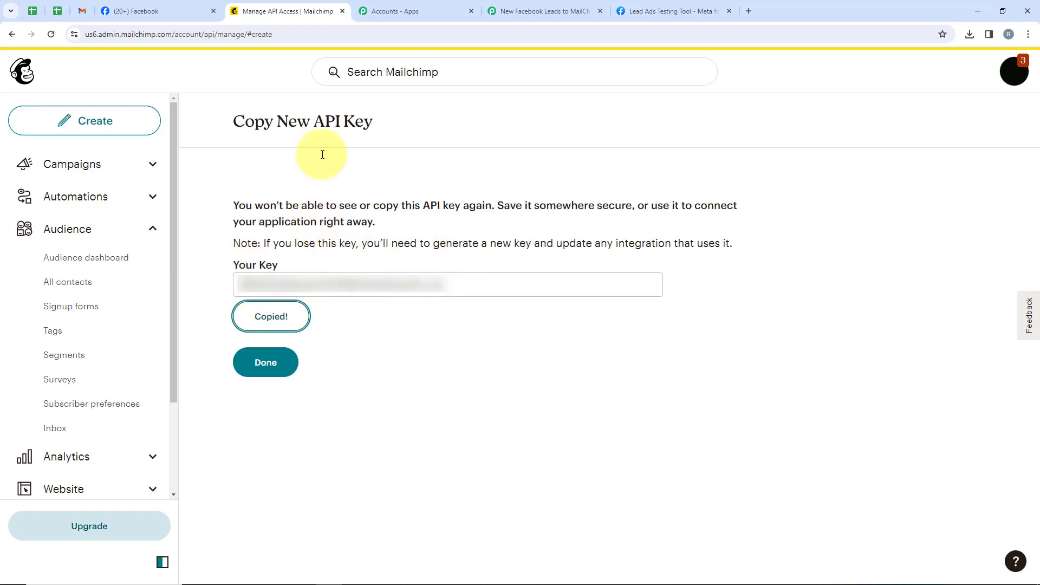
{"action": "left_click", "coordinate": [519, 4]}
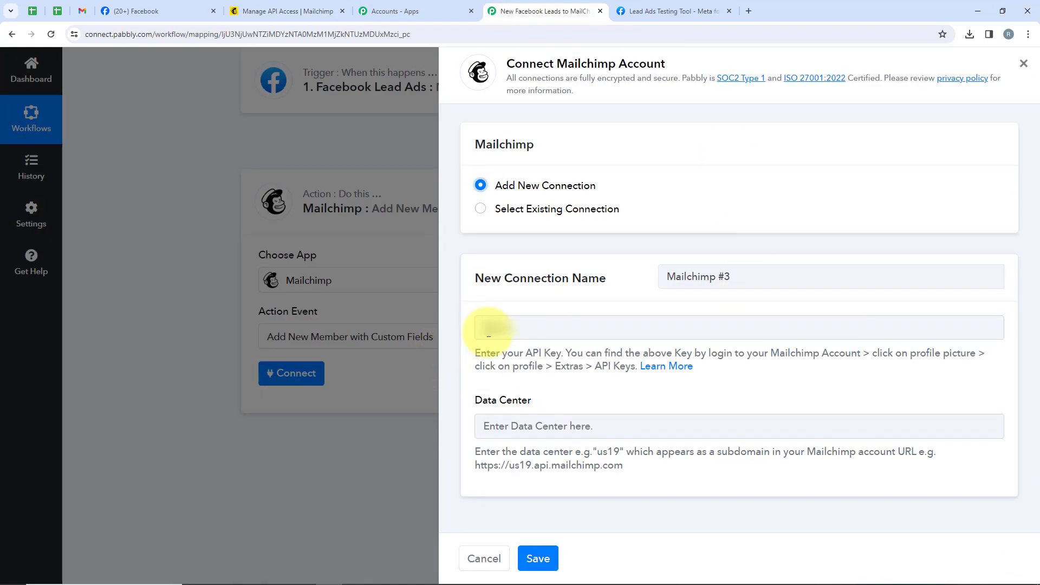
{"action": "left_click", "coordinate": [488, 328]}
{"action": "key", "text": "ctrl+v"}
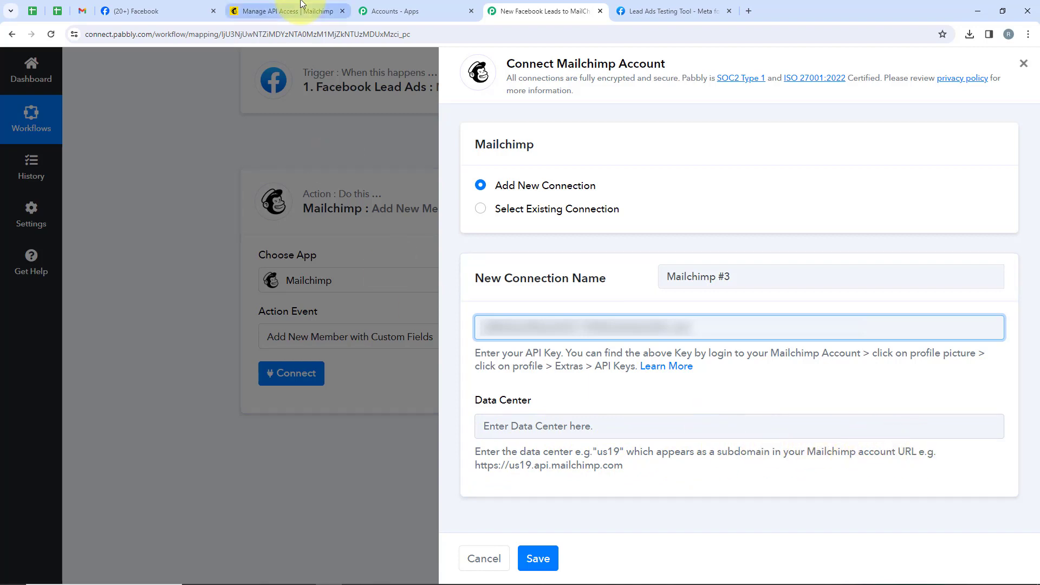
Copy the data center us6 from the Mailchimp account URL, enter it for the Pabbly Connect connection and save.
{"action": "left_click", "coordinate": [284, 11]}
{"action": "left_click", "coordinate": [97, 35]}
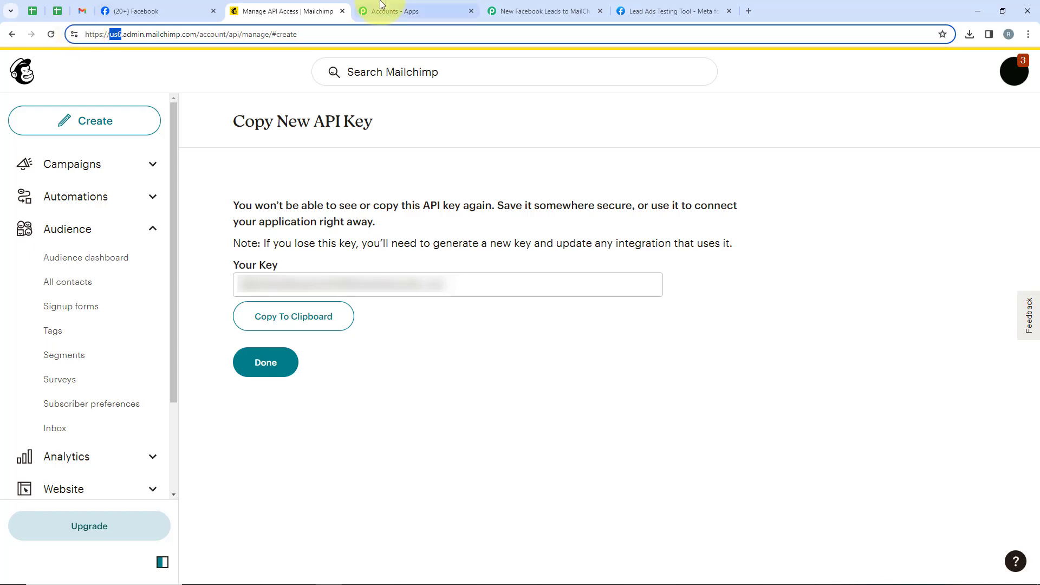
{"action": "left_click", "coordinate": [541, 11]}
{"action": "left_click", "coordinate": [506, 431]}
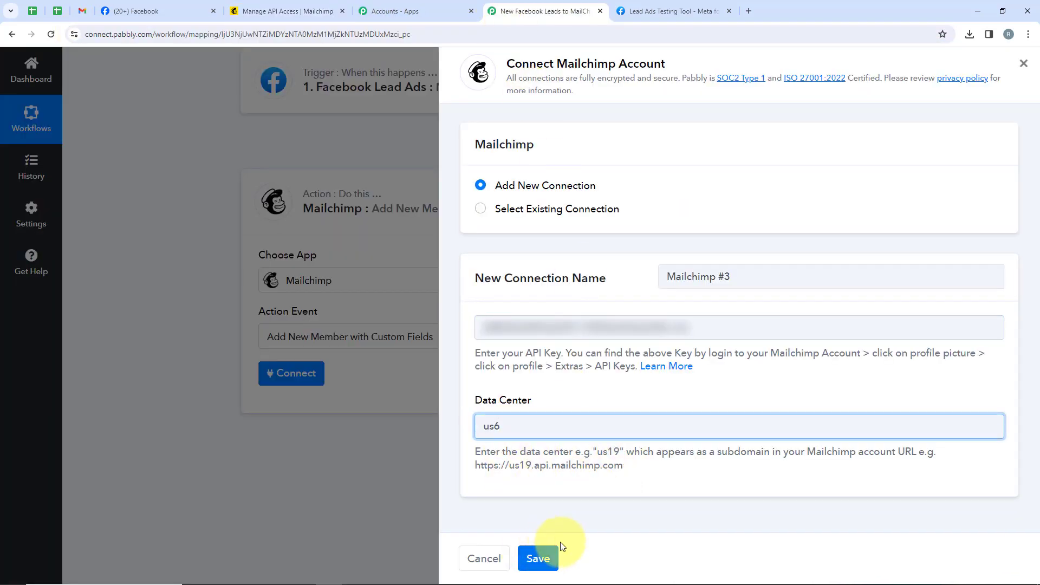
{"action": "left_click", "coordinate": [528, 564]}
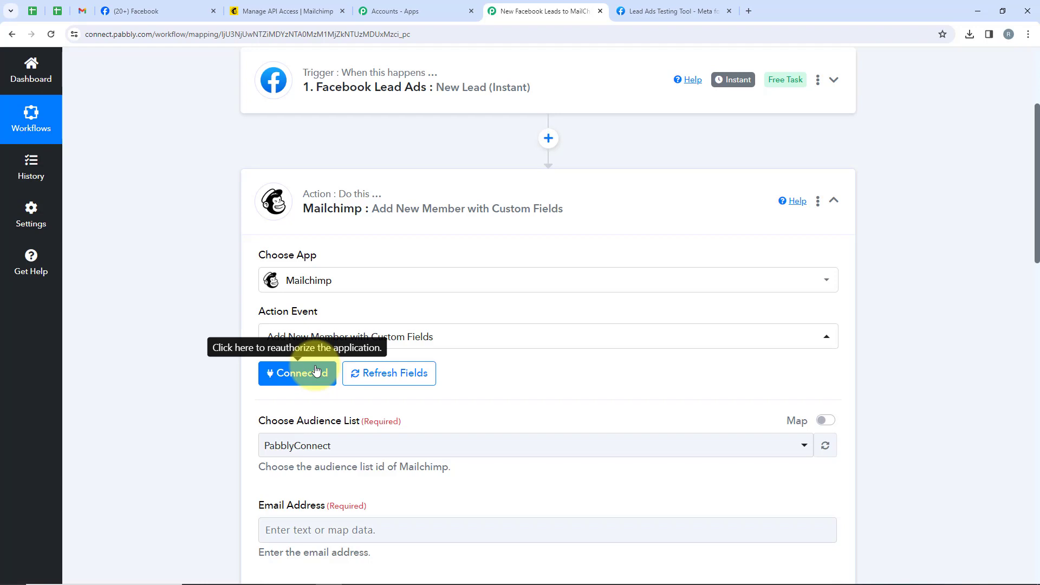
Choose PabblyConnect as the audience list of the Mailchimp action.
{"action": "scroll", "coordinate": [317, 371], "scroll_direction": "down", "scroll_amount": 3}
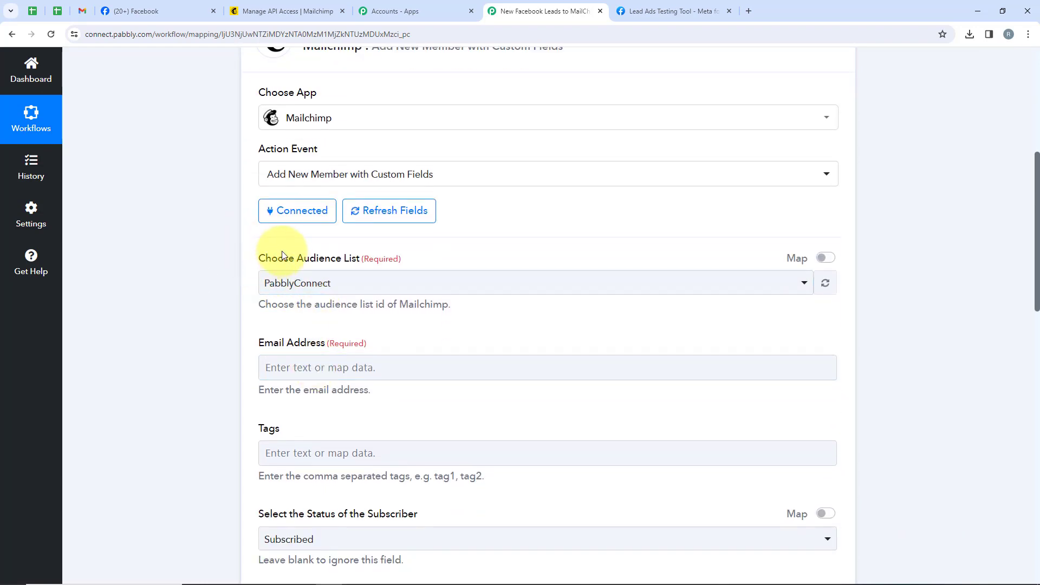
{"action": "left_click", "coordinate": [336, 284]}
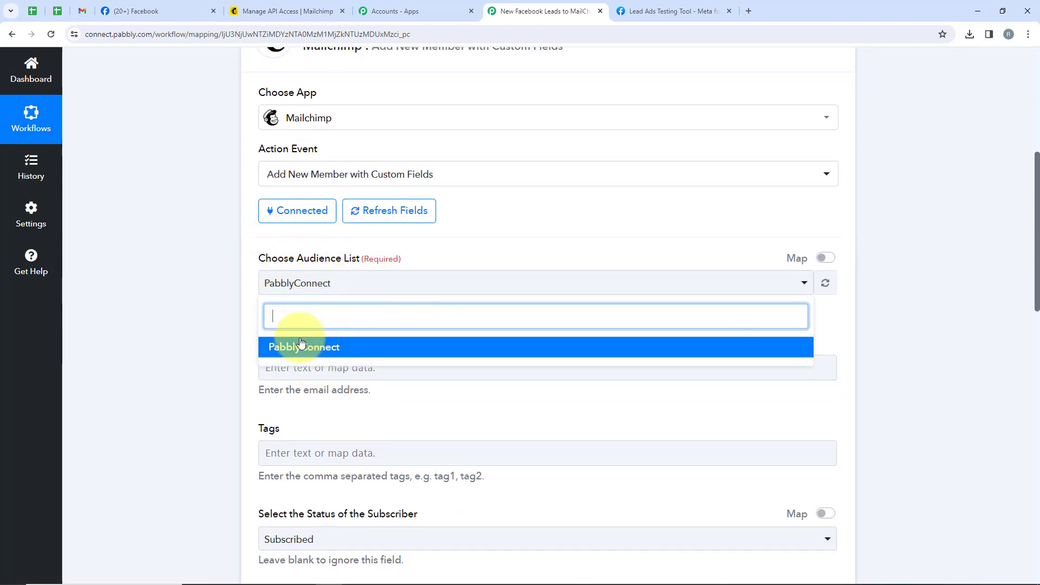
{"action": "left_click", "coordinate": [276, 348]}
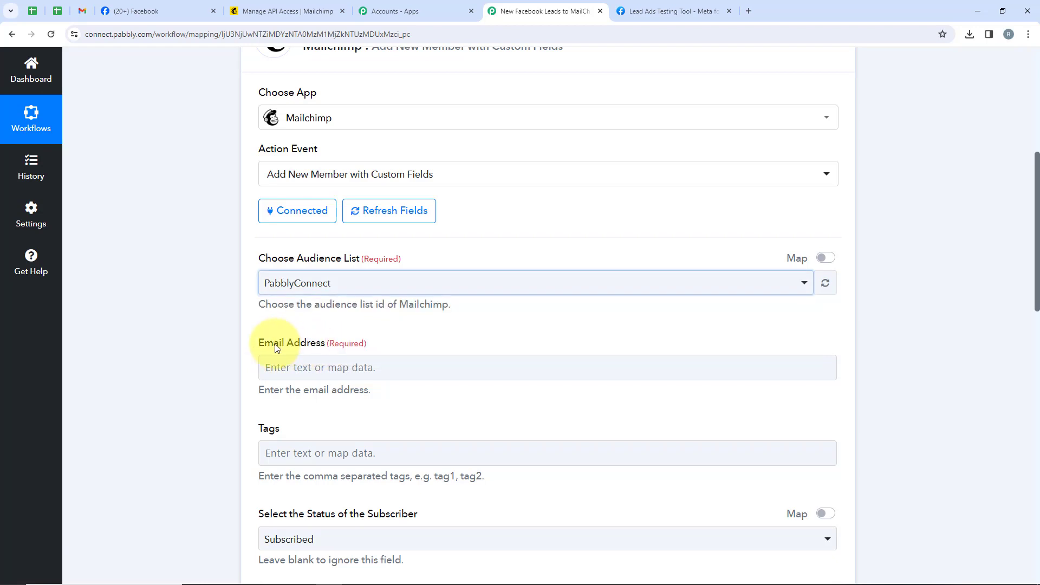
Map the Mailchimp action's email address to the Res4 Email value from the Facebook Lead Ads trigger.
{"action": "scroll", "coordinate": [275, 333], "scroll_direction": "down", "scroll_amount": 2}
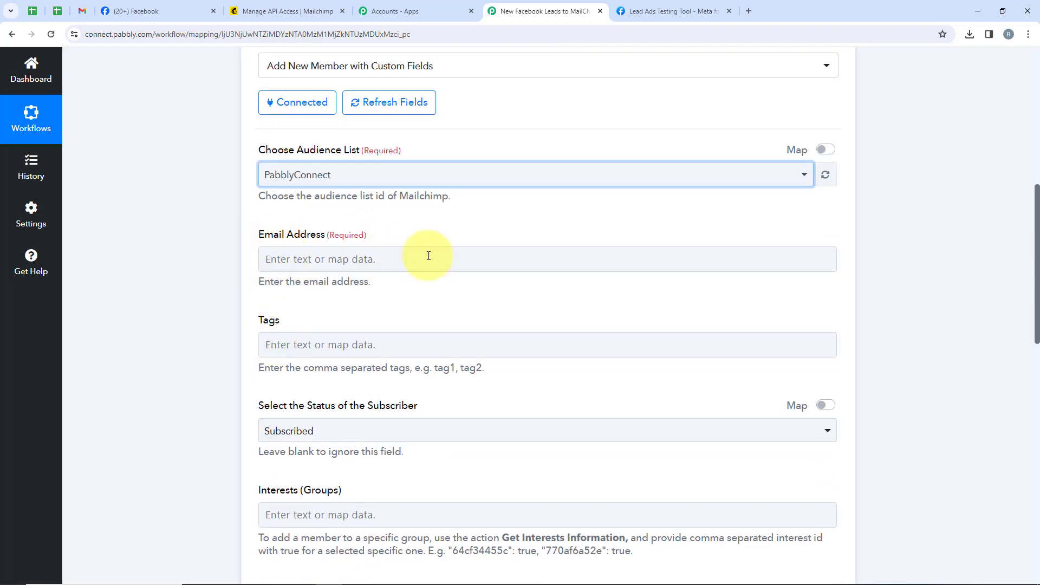
{"action": "scroll", "coordinate": [427, 320], "scroll_direction": "down", "scroll_amount": 5}
{"action": "scroll", "coordinate": [497, 449], "scroll_direction": "up", "scroll_amount": 6}
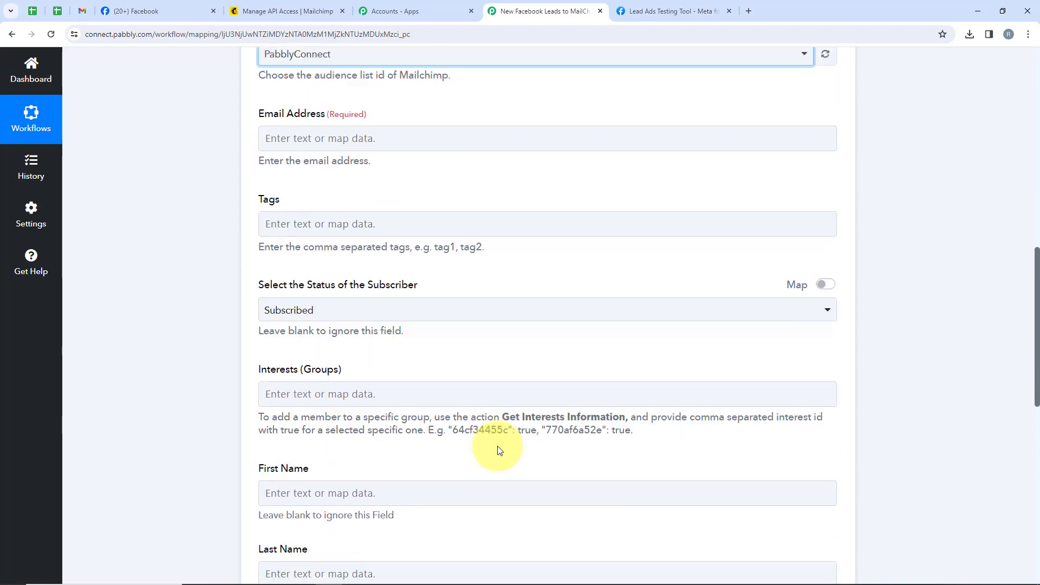
{"action": "left_click", "coordinate": [376, 309]}
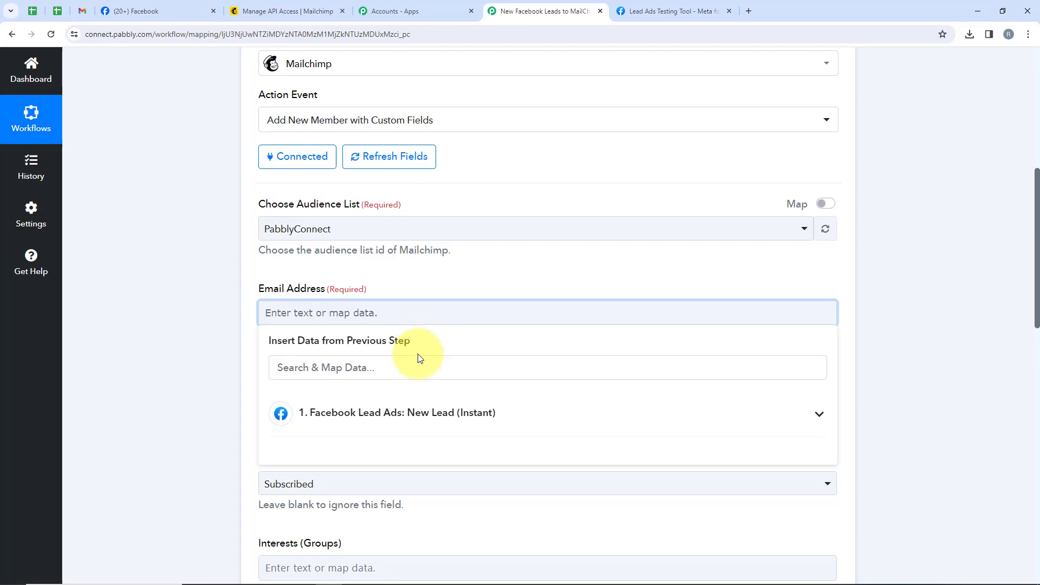
{"action": "left_click", "coordinate": [424, 424]}
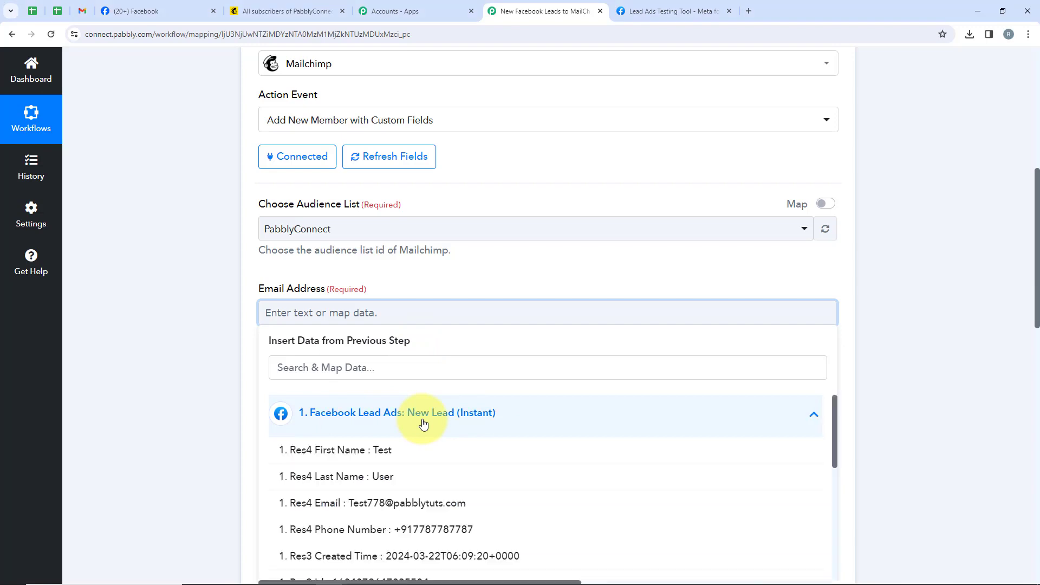
{"action": "left_click", "coordinate": [424, 503]}
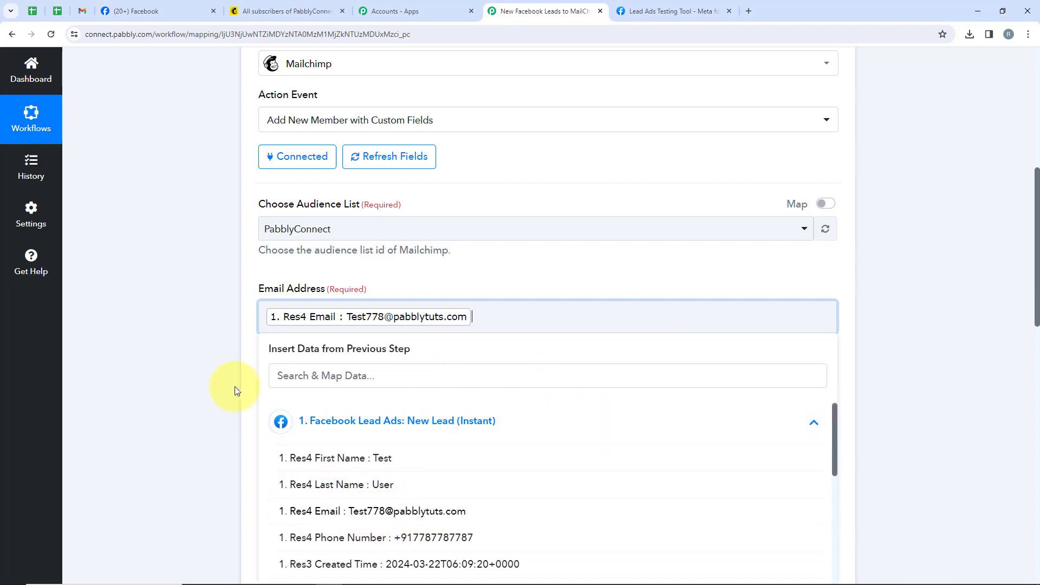
{"action": "left_click", "coordinate": [233, 375]}
Map the Mailchimp action's First Name to the Res4 First Name value from the Facebook Lead Ads trigger.
{"action": "scroll", "coordinate": [233, 375], "scroll_direction": "down", "scroll_amount": 1}
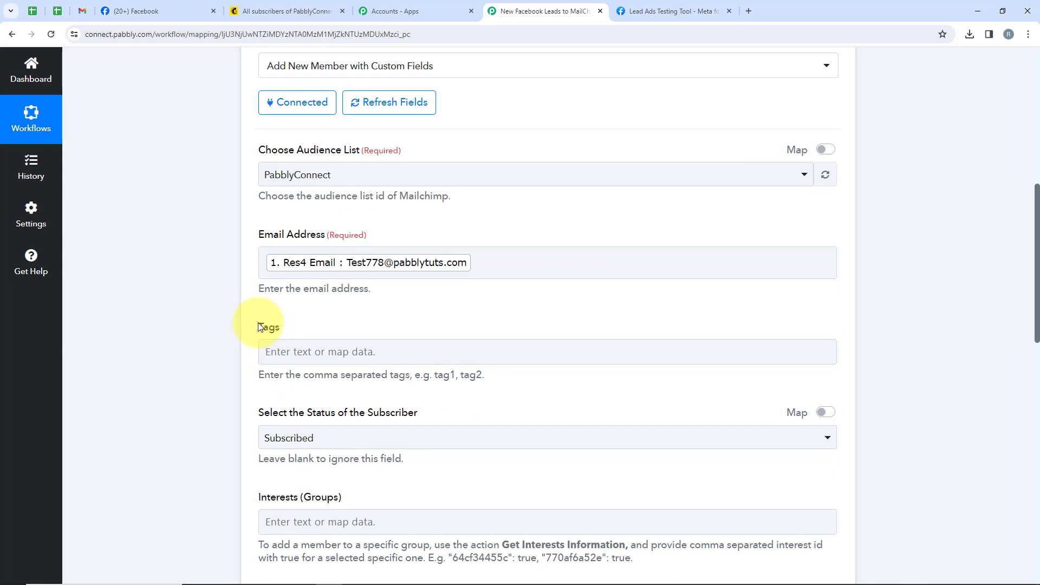
{"action": "left_click_drag", "start_coordinate": [258, 327], "coordinate": [318, 326]}
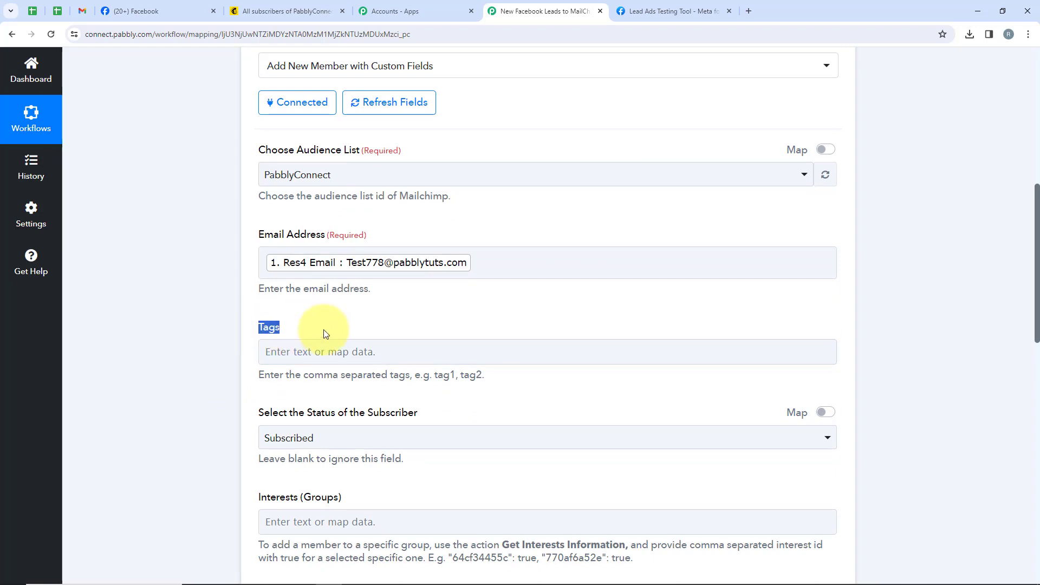
{"action": "scroll", "coordinate": [332, 333], "scroll_direction": "down", "scroll_amount": 2}
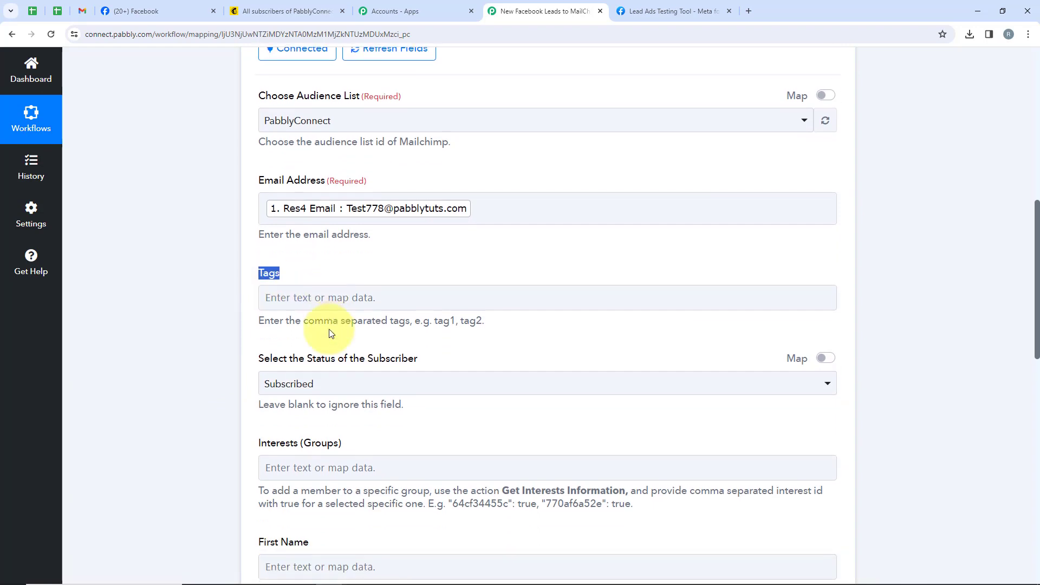
{"action": "scroll", "coordinate": [341, 230], "scroll_direction": "down", "scroll_amount": 3}
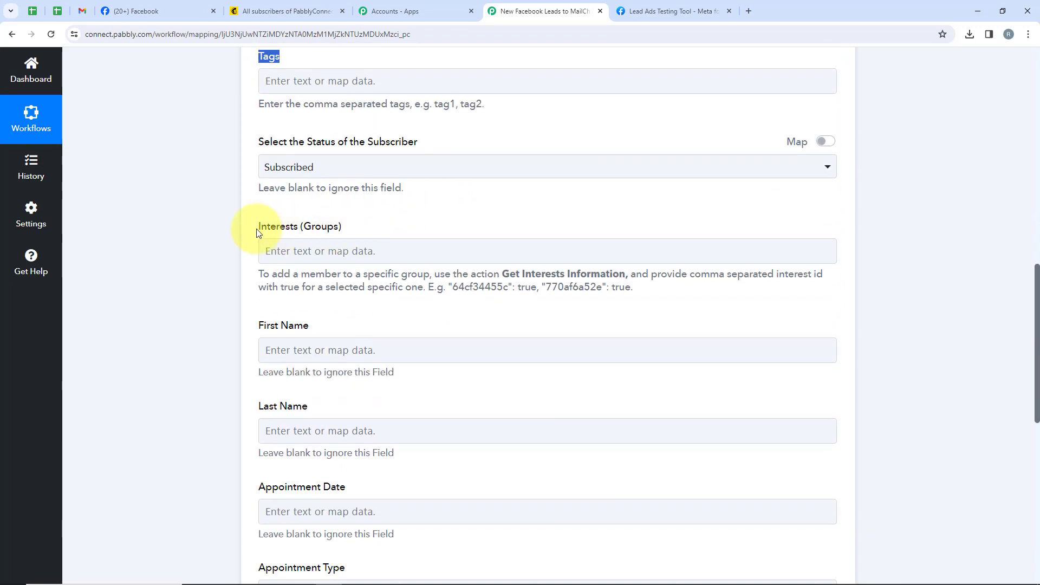
{"action": "left_click", "coordinate": [301, 349]}
{"action": "scroll", "coordinate": [351, 363], "scroll_direction": "down", "scroll_amount": 1}
{"action": "left_click", "coordinate": [433, 394]}
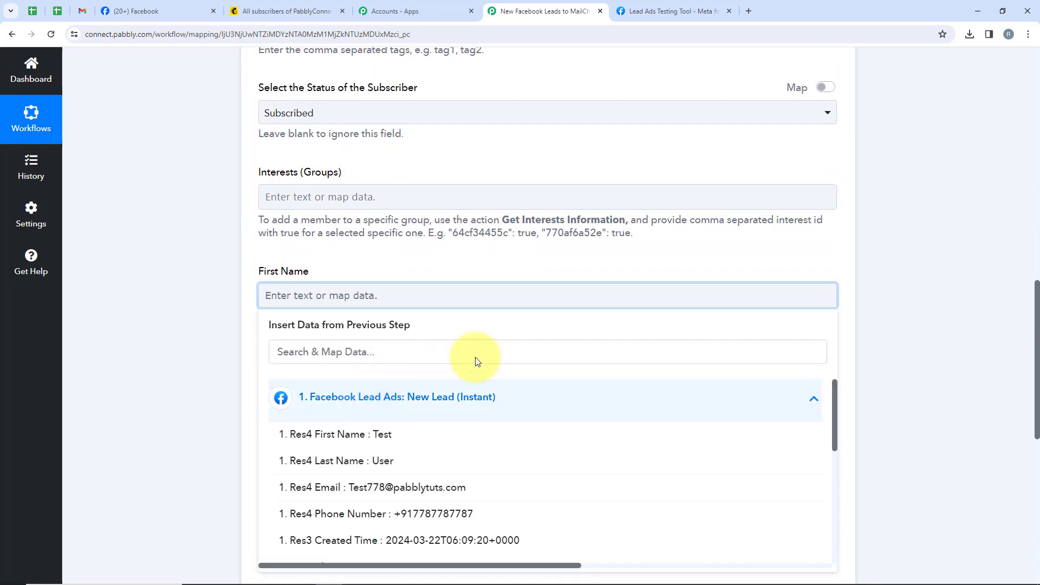
{"action": "left_click", "coordinate": [399, 436]}
{"action": "left_click", "coordinate": [178, 394]}
Map the Mailchimp action's Last Name to the Res4 Last Name value from the Facebook Lead Ads trigger.
{"action": "scroll", "coordinate": [315, 376], "scroll_direction": "down", "scroll_amount": 1}
{"action": "scroll", "coordinate": [315, 376], "scroll_direction": "down", "scroll_amount": 1}
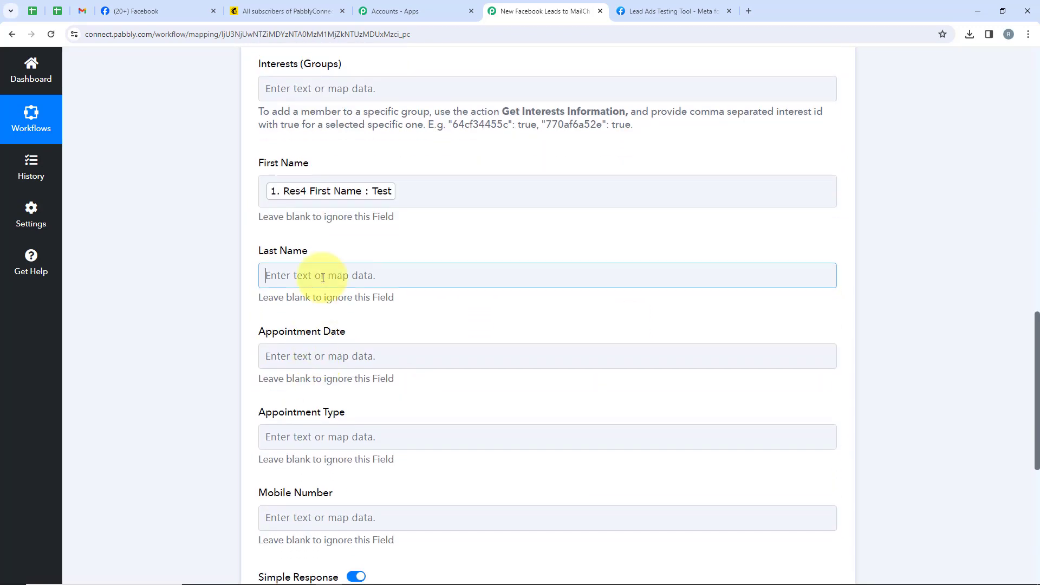
{"action": "left_click", "coordinate": [325, 278]}
{"action": "left_click", "coordinate": [382, 384]}
{"action": "left_click", "coordinate": [336, 440]}
{"action": "left_click", "coordinate": [209, 353]}
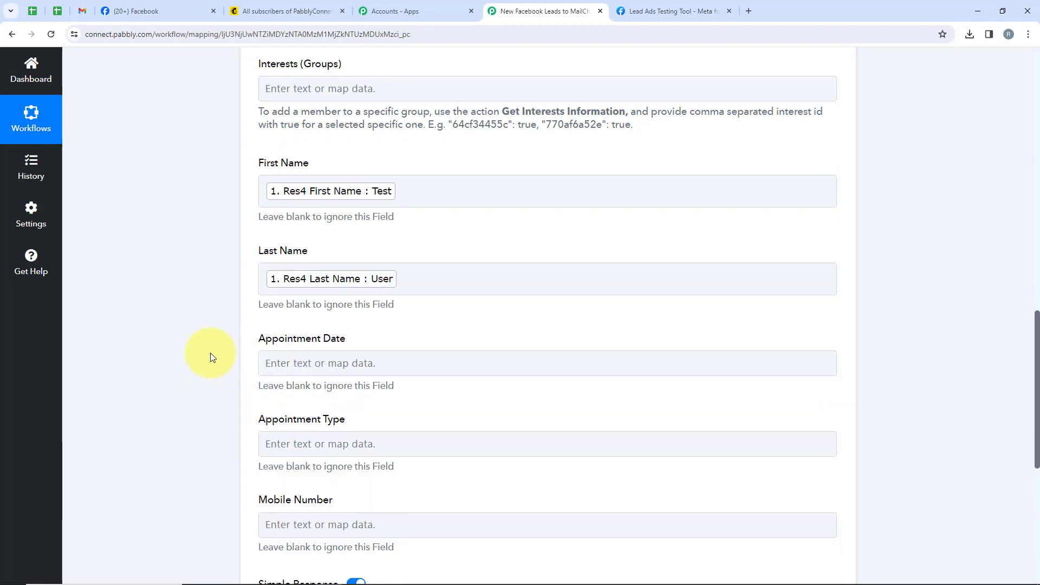
Map the Mailchimp action's Mobile Number to the Res4 Phone Number value from the Facebook Lead Ads trigger.
{"action": "scroll", "coordinate": [390, 472], "scroll_direction": "down", "scroll_amount": 1}
{"action": "left_click", "coordinate": [400, 477]}
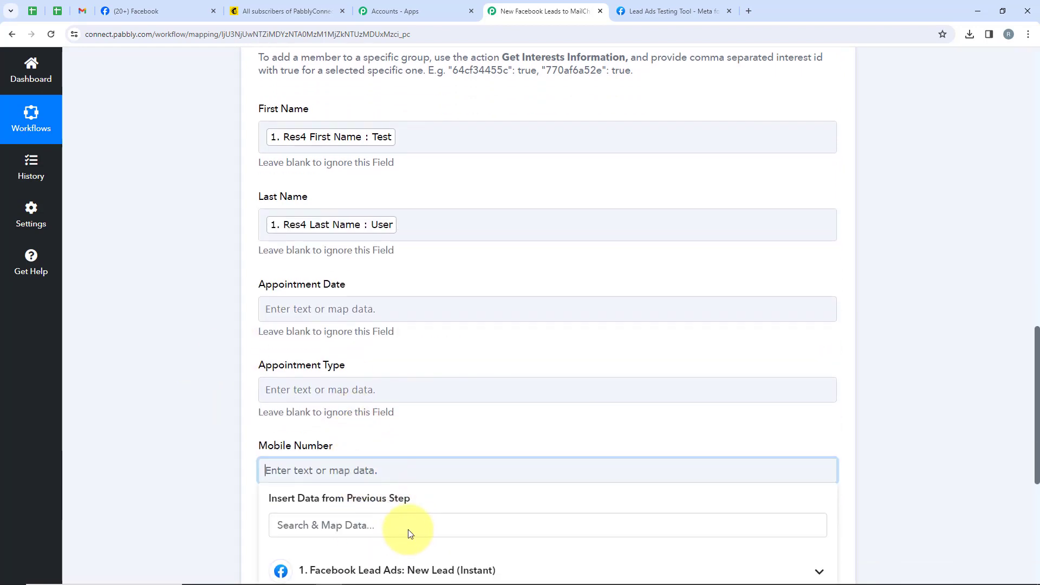
{"action": "scroll", "coordinate": [422, 510], "scroll_direction": "down", "scroll_amount": 3}
{"action": "left_click", "coordinate": [433, 408]}
{"action": "scroll", "coordinate": [444, 466], "scroll_direction": "down", "scroll_amount": 1}
{"action": "left_click", "coordinate": [446, 483]}
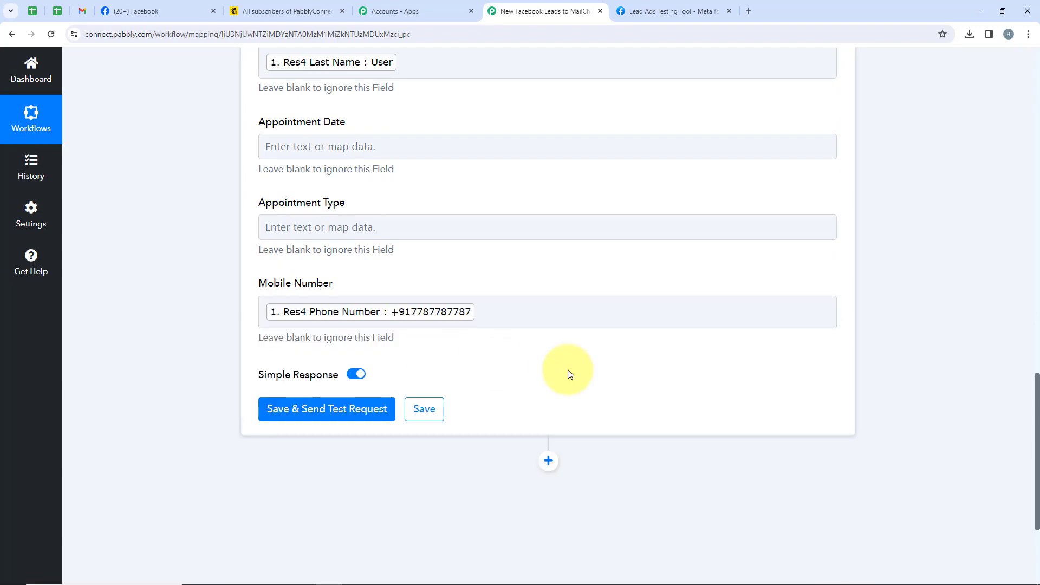
Review the mapped Mailchimp fields, then save the action and send a test request.
{"action": "scroll", "coordinate": [566, 371], "scroll_direction": "up", "scroll_amount": 8}
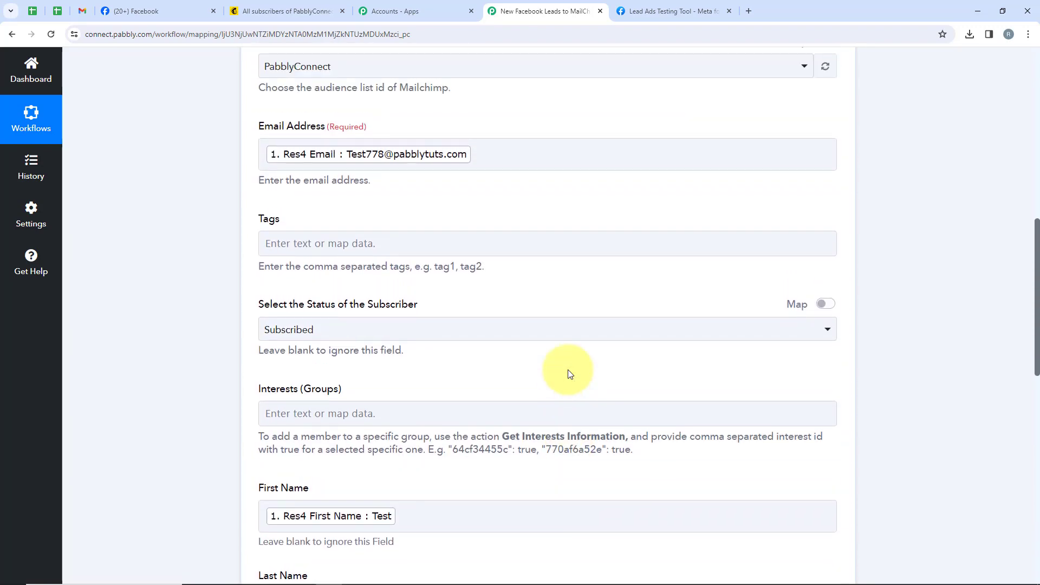
{"action": "scroll", "coordinate": [567, 372], "scroll_direction": "down", "scroll_amount": 11}
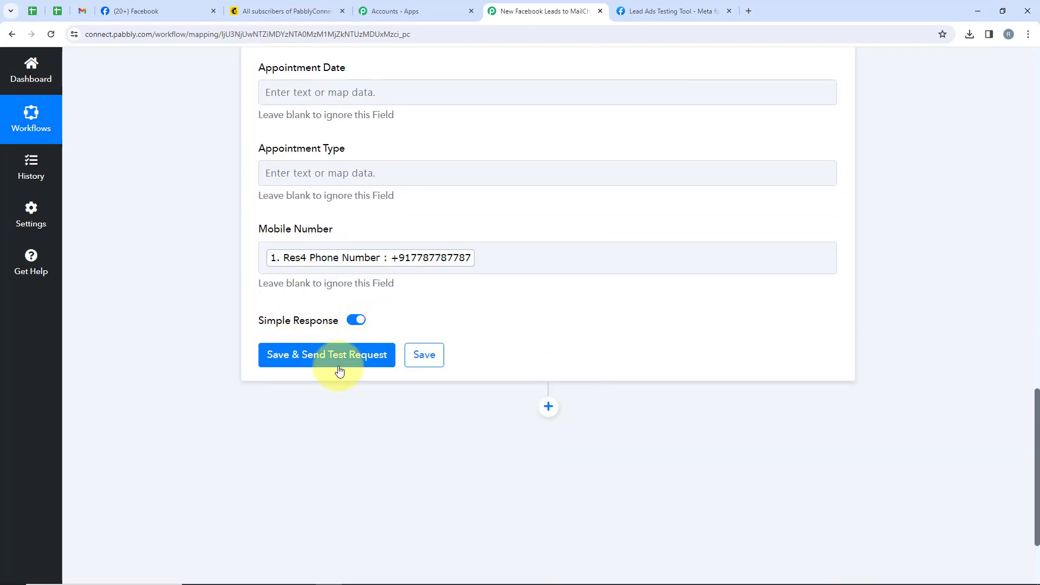
{"action": "scroll", "coordinate": [443, 309], "scroll_direction": "up", "scroll_amount": 4}
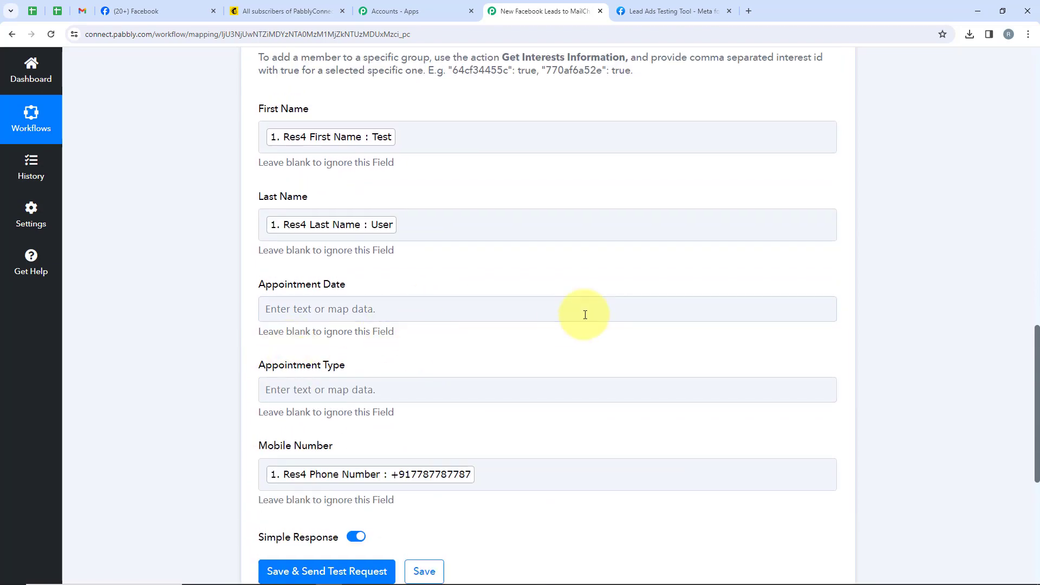
{"action": "scroll", "coordinate": [462, 366], "scroll_direction": "up", "scroll_amount": 5}
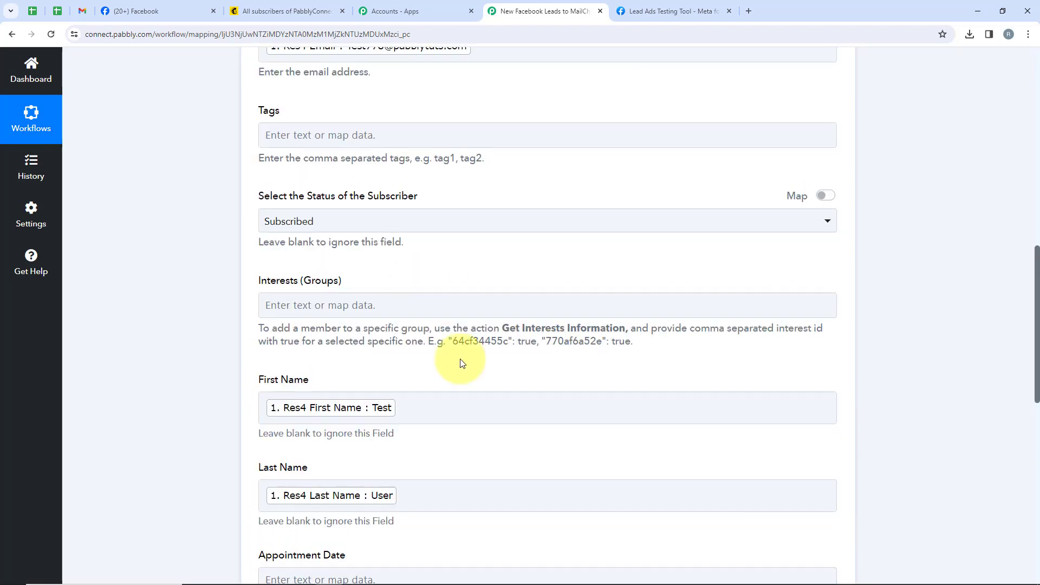
{"action": "scroll", "coordinate": [462, 363], "scroll_direction": "down", "scroll_amount": 9}
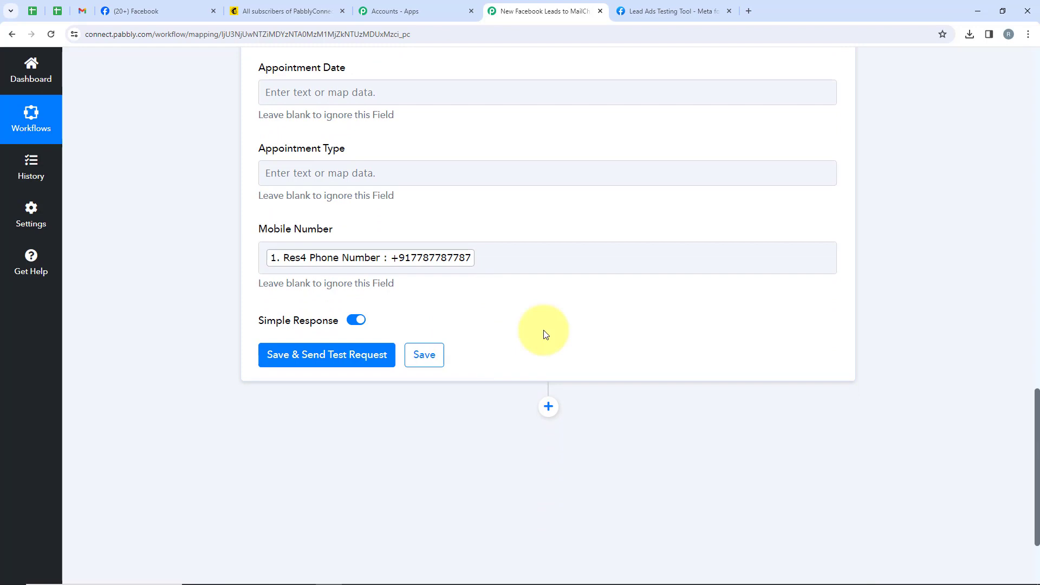
{"action": "left_click", "coordinate": [274, 353]}
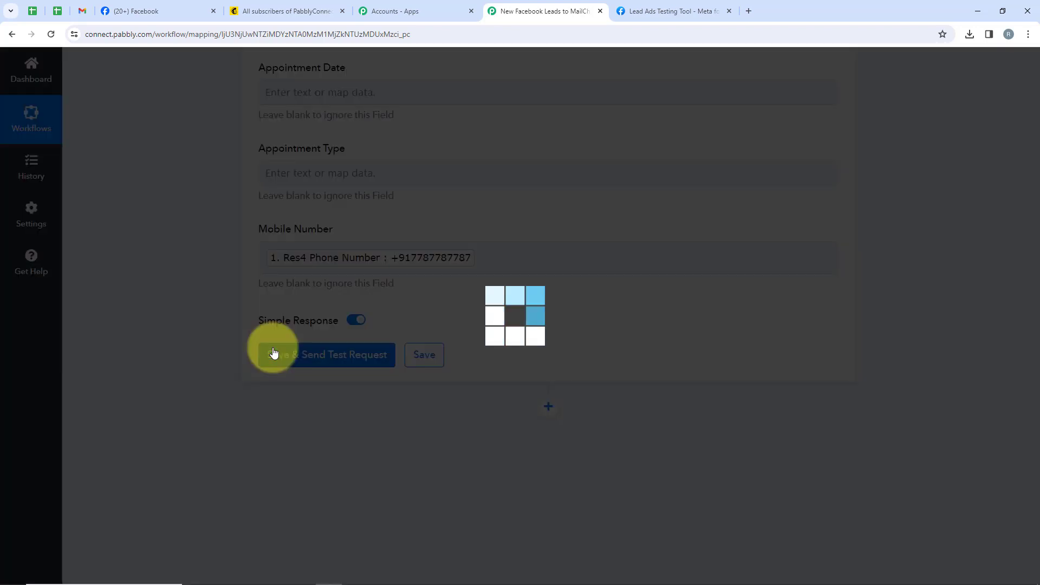
Examine the Mailchimp test response, including the email address, merge fields and subscription status.
{"action": "scroll", "coordinate": [613, 307], "scroll_direction": "down", "scroll_amount": 5}
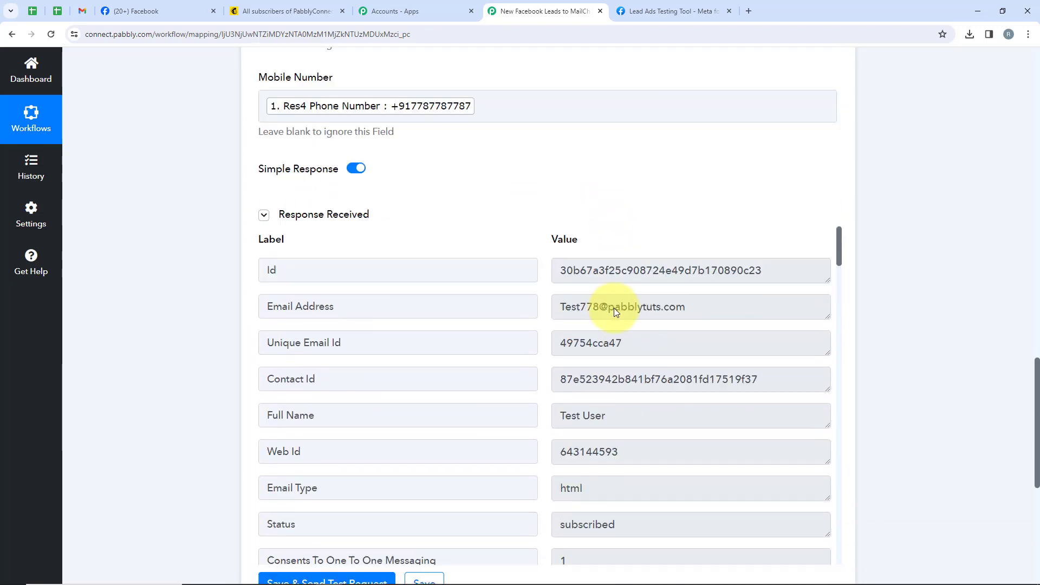
{"action": "scroll", "coordinate": [667, 263], "scroll_direction": "down", "scroll_amount": 2}
{"action": "scroll", "coordinate": [667, 262], "scroll_direction": "down", "scroll_amount": 3}
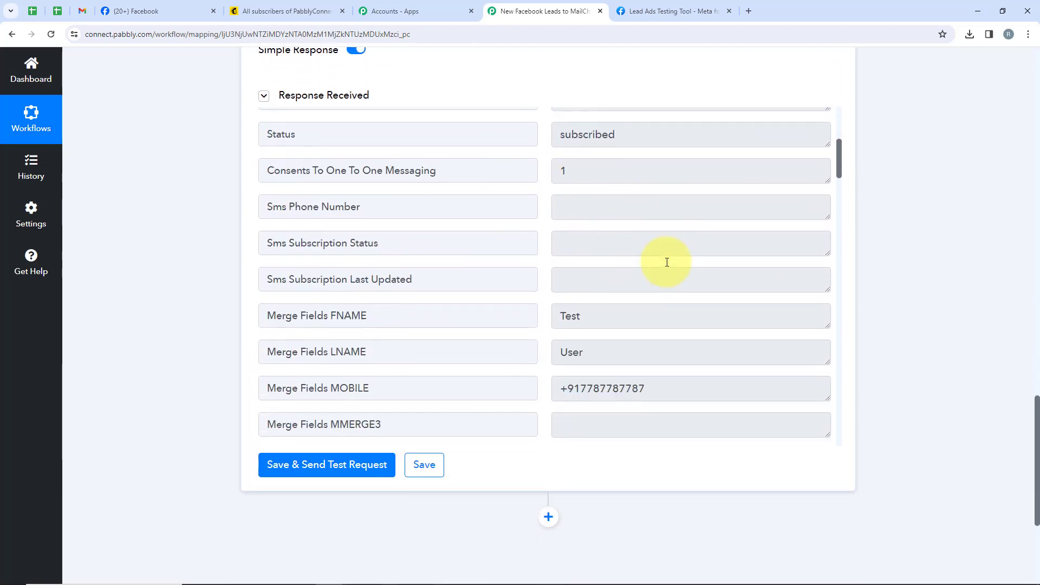
{"action": "scroll", "coordinate": [667, 262], "scroll_direction": "up", "scroll_amount": 5}
{"action": "scroll", "coordinate": [667, 262], "scroll_direction": "up", "scroll_amount": 2}
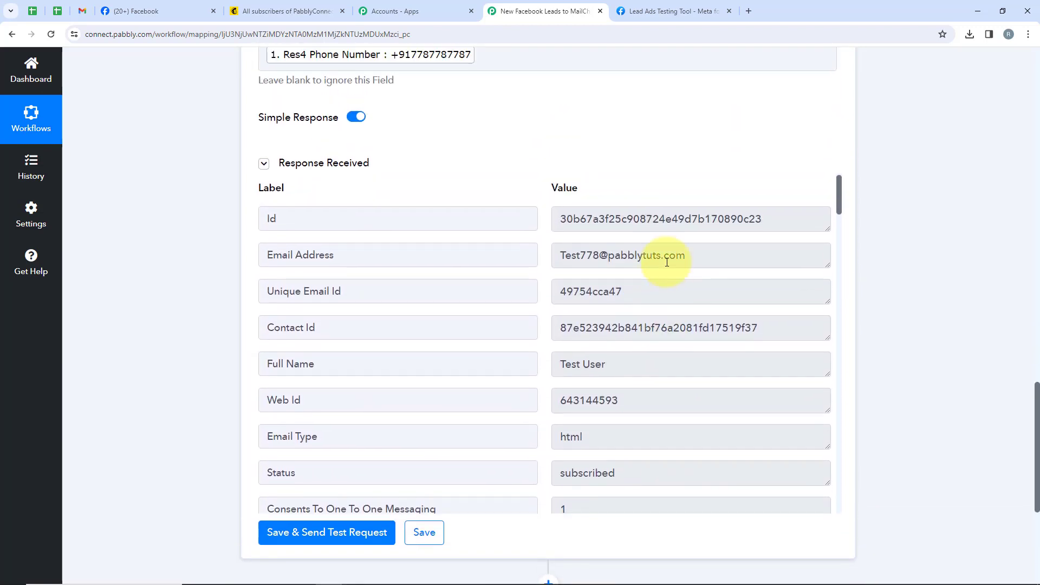
{"action": "scroll", "coordinate": [373, 452], "scroll_direction": "down", "scroll_amount": 1}
{"action": "left_click_drag", "start_coordinate": [374, 452], "coordinate": [253, 459]}
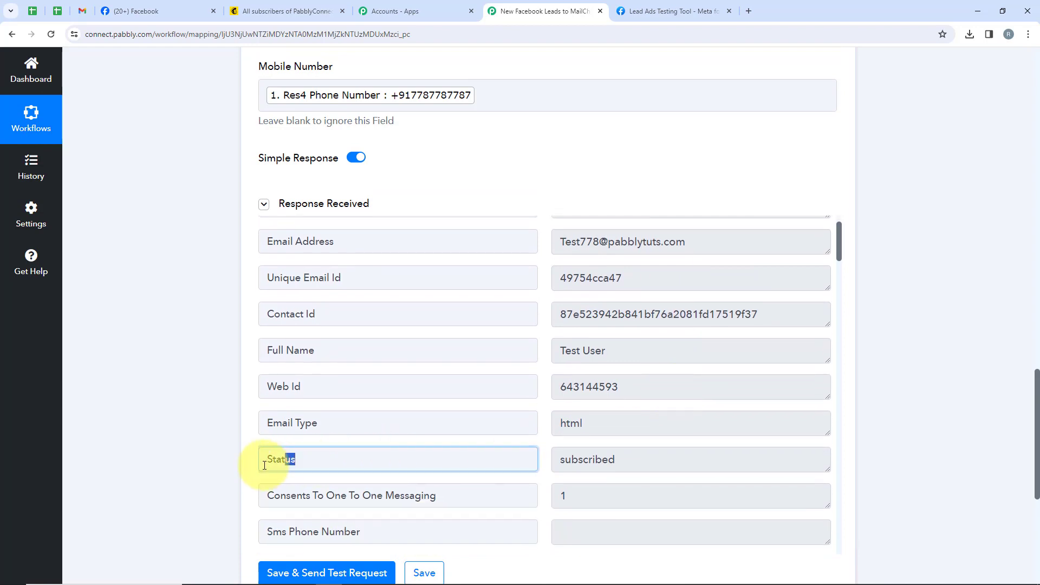
{"action": "left_click_drag", "start_coordinate": [685, 458], "coordinate": [547, 459]}
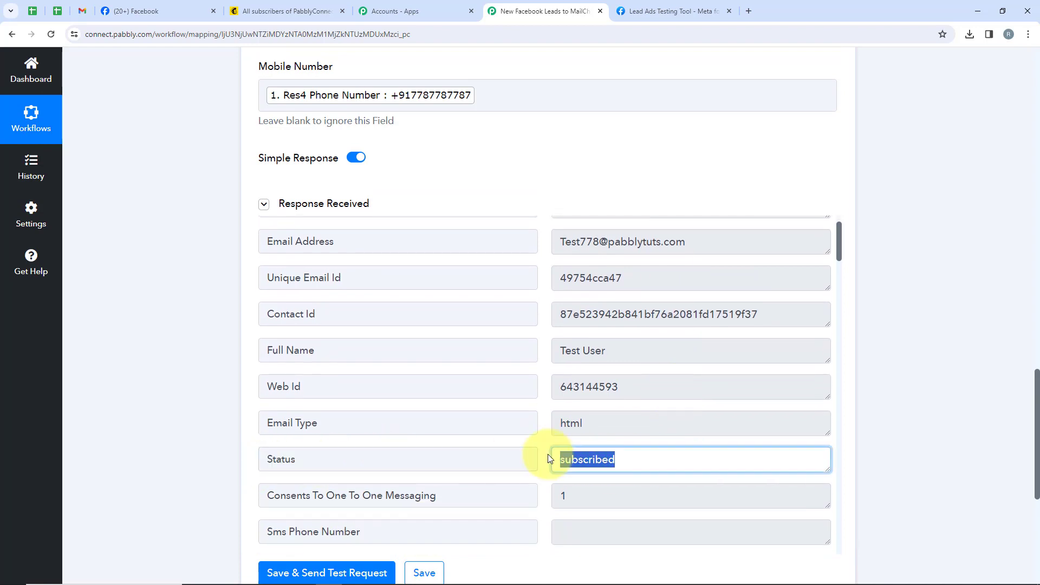
Check the Mailchimp audience's contact list for the test contact and return to the Pabbly Connect workflow.
{"action": "left_click", "coordinate": [295, 10]}
{"action": "scroll", "coordinate": [601, 352], "scroll_direction": "down", "scroll_amount": 1}
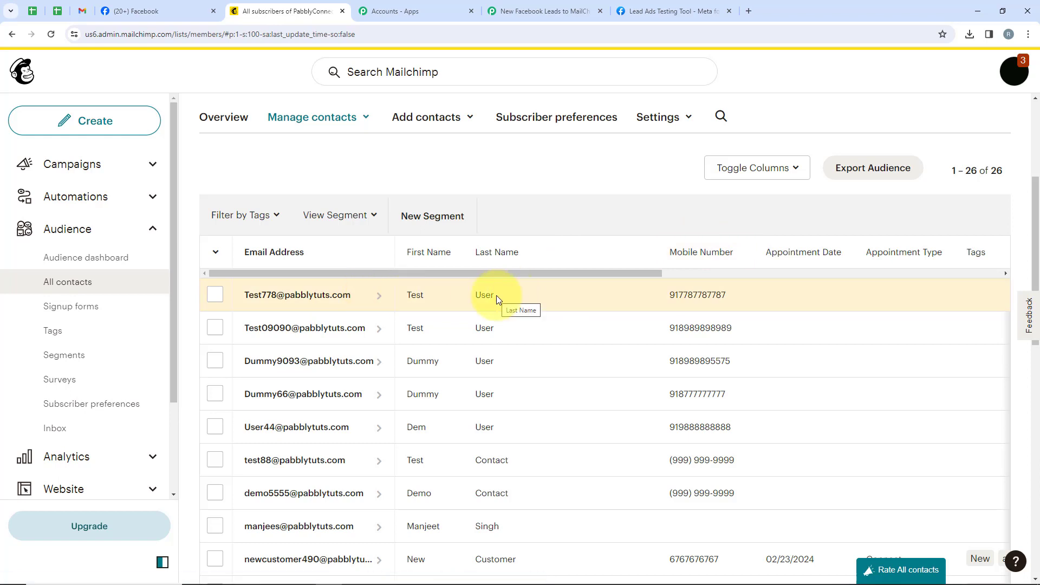
{"action": "left_click", "coordinate": [533, 11]}
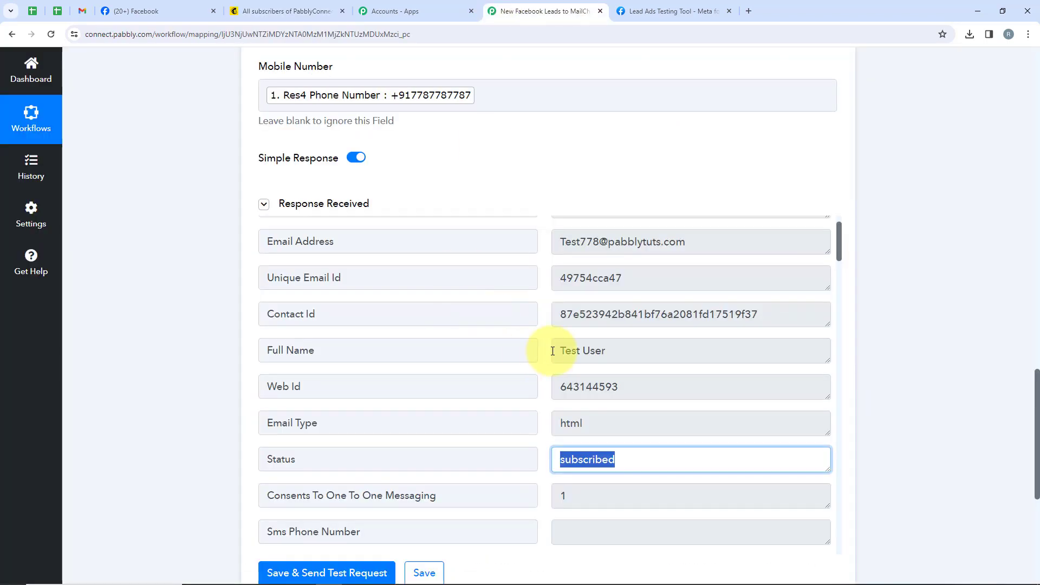
Switch to Meta's Lead Ads Testing Tool, delete the existing test lead and reload the page.
{"action": "left_click", "coordinate": [650, 4]}
{"action": "left_click", "coordinate": [398, 281]}
{"action": "left_click", "coordinate": [46, 36]}
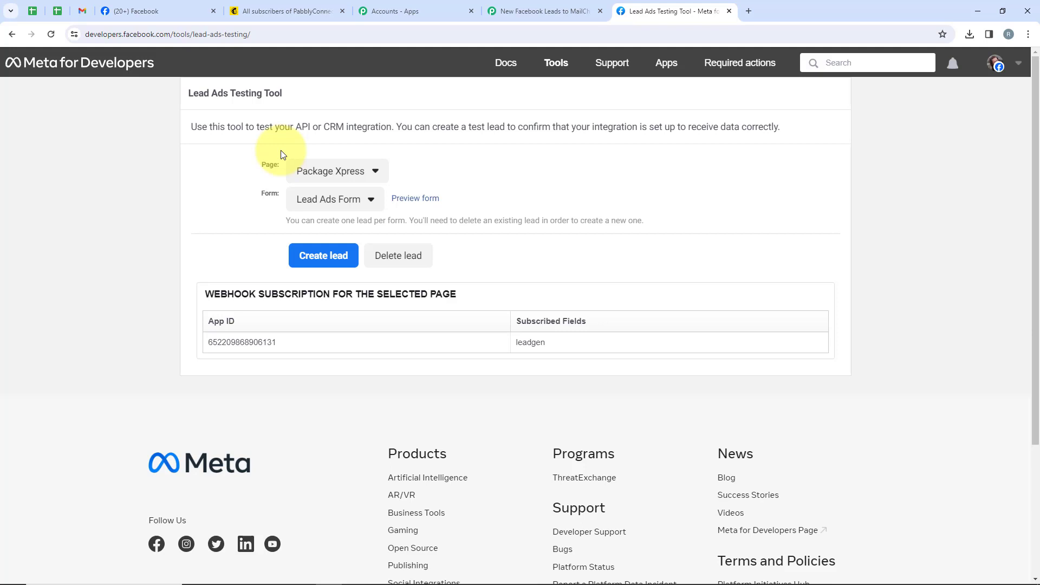
Select the Package Xpress page and its Lead Ads Form in the testing tool.
{"action": "left_click", "coordinate": [362, 172]}
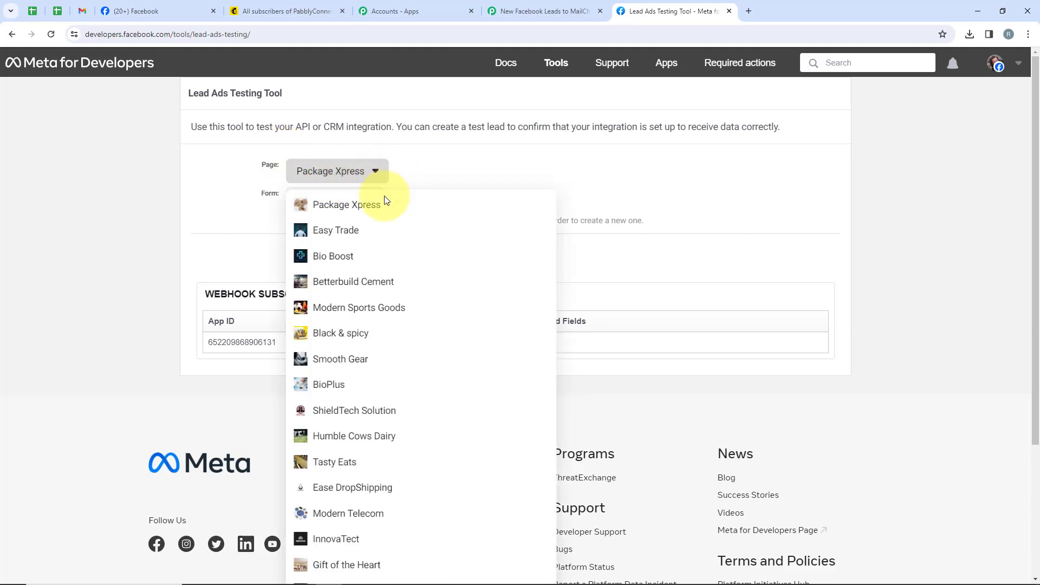
{"action": "left_click", "coordinate": [358, 204]}
{"action": "left_click", "coordinate": [333, 199]}
{"action": "left_click", "coordinate": [330, 220]}
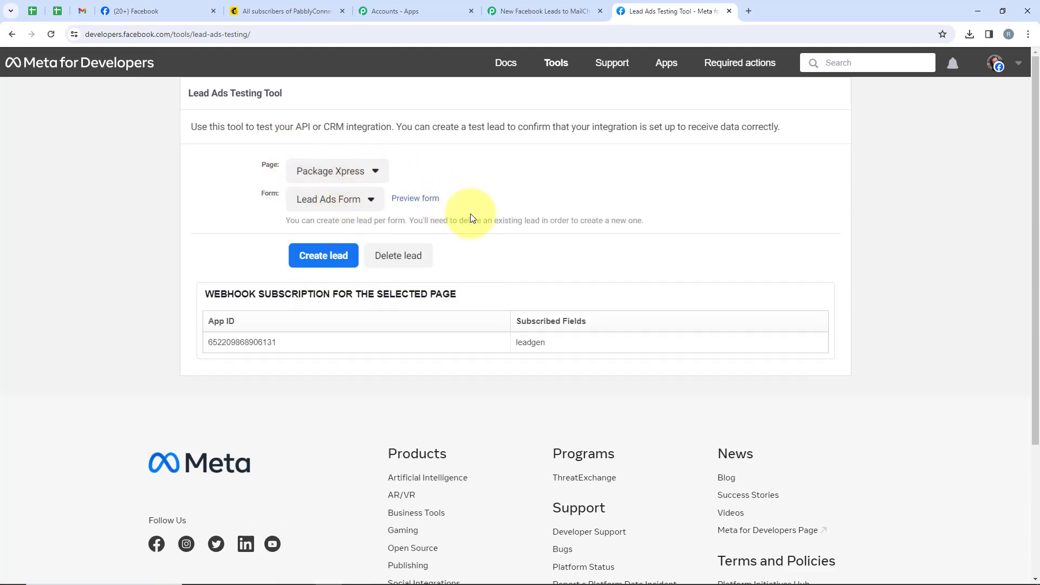
Preview the lead form, fill in the test lead's first name, last name, email and phone number, submit it and close the form.
{"action": "left_click", "coordinate": [424, 199]}
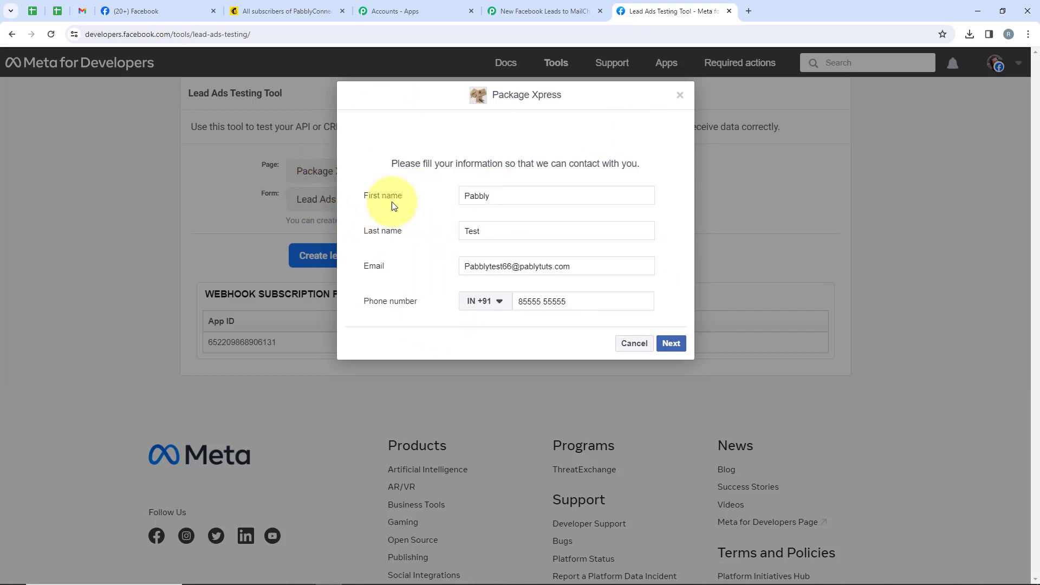
{"action": "left_click", "coordinate": [670, 332]}
{"action": "left_click", "coordinate": [670, 266]}
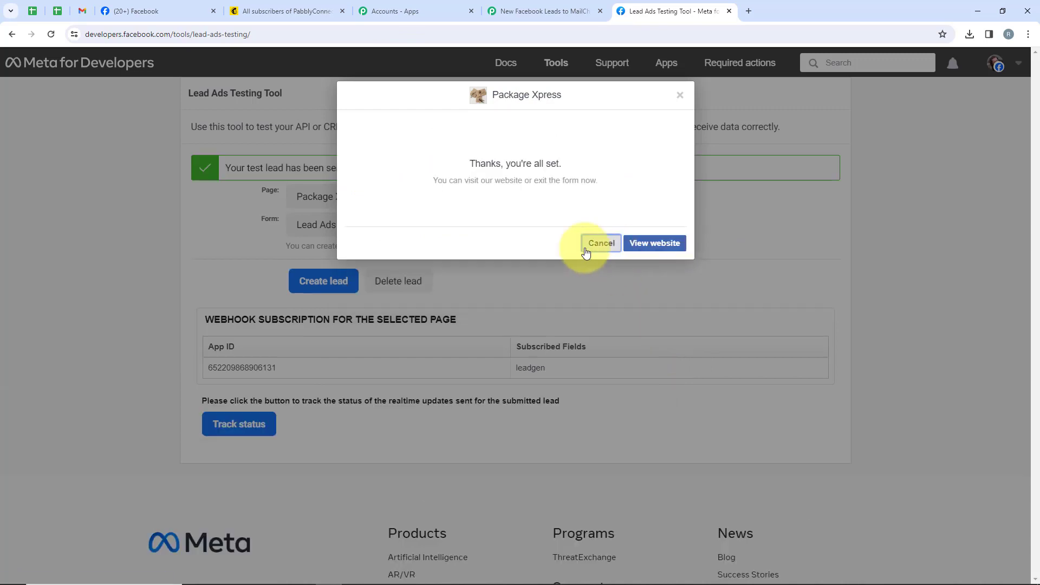
{"action": "left_click", "coordinate": [597, 242]}
{"action": "left_click_drag", "start_coordinate": [227, 170], "coordinate": [352, 169]}
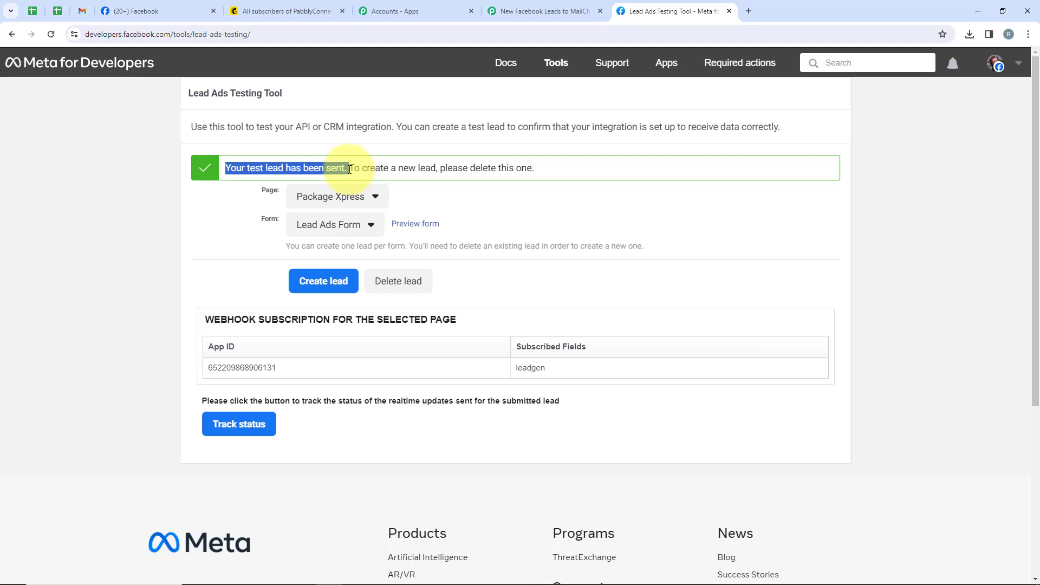
Switch to Mailchimp, reload the PabblyConnect audience's contacts and check for the newly submitted lead.
{"action": "left_click", "coordinate": [286, 10]}
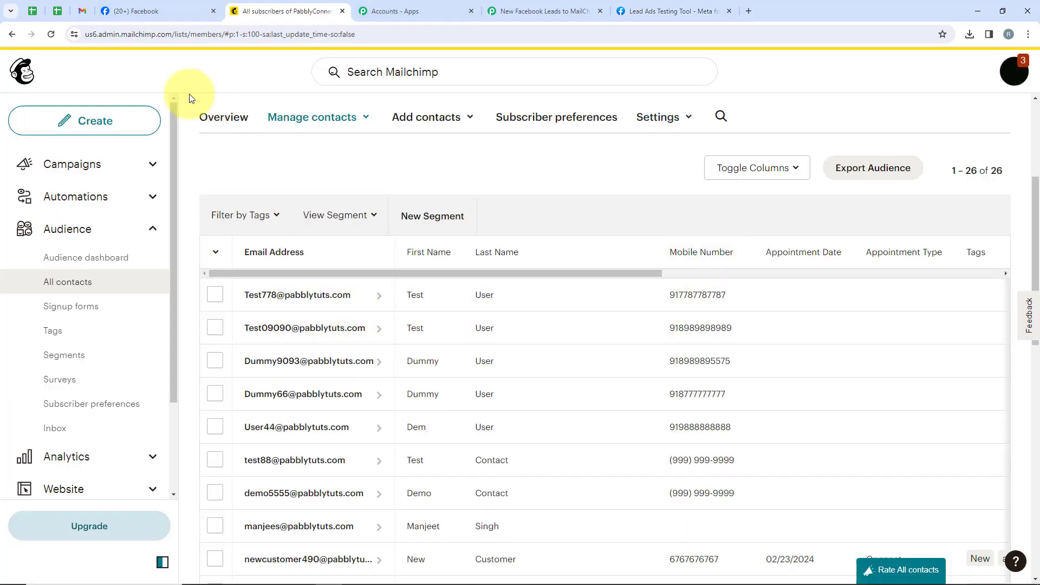
{"action": "left_click", "coordinate": [50, 34]}
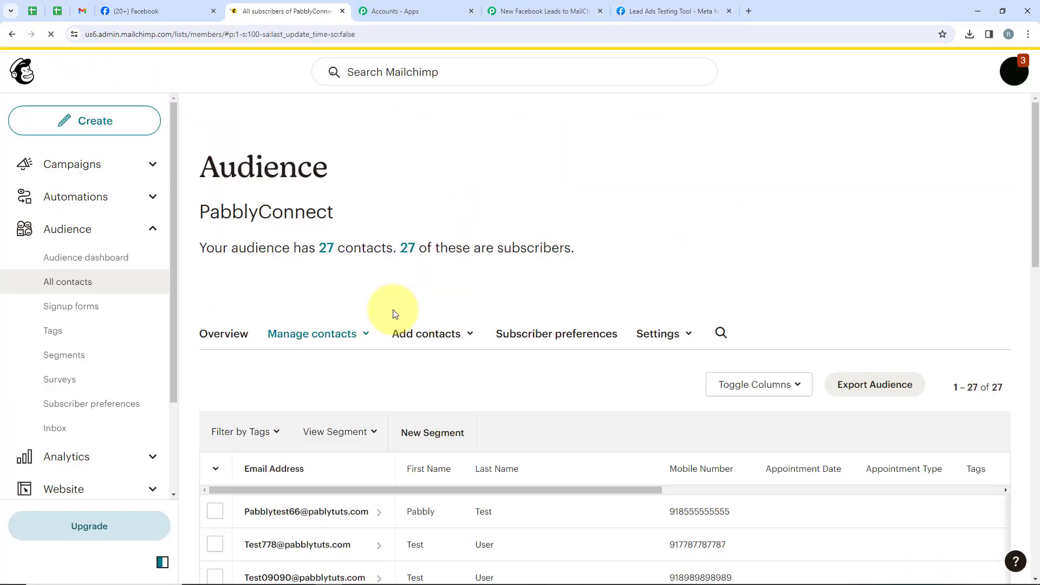
{"action": "scroll", "coordinate": [395, 312], "scroll_direction": "down", "scroll_amount": 5}
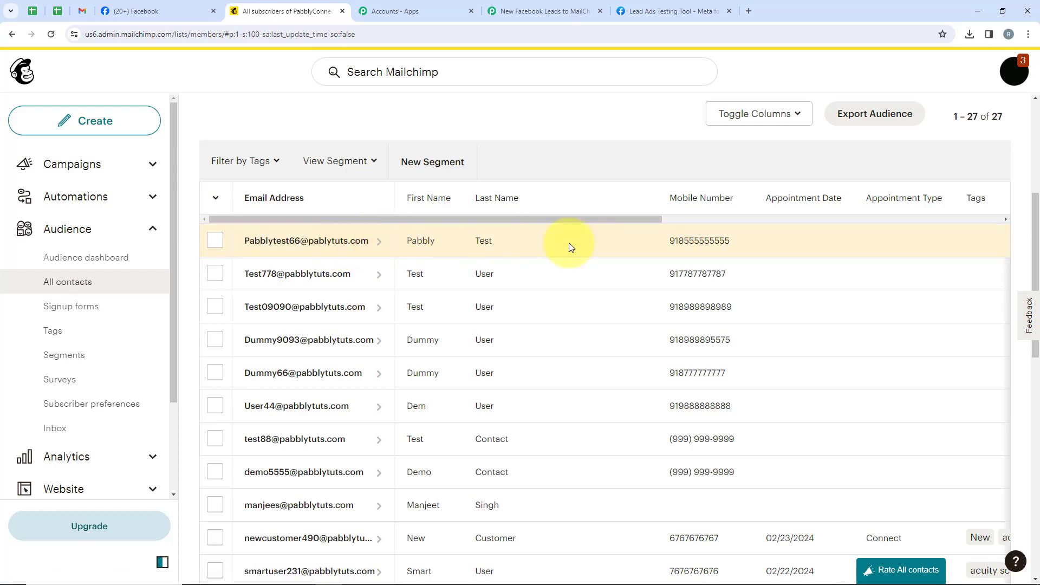
Return to the Pabbly Connect workflow and review the settings of the Mailchimp action and Facebook Lead Ads trigger.
{"action": "left_click", "coordinate": [536, 11]}
{"action": "scroll", "coordinate": [567, 335], "scroll_direction": "up", "scroll_amount": 5}
{"action": "scroll", "coordinate": [569, 343], "scroll_direction": "up", "scroll_amount": 15}
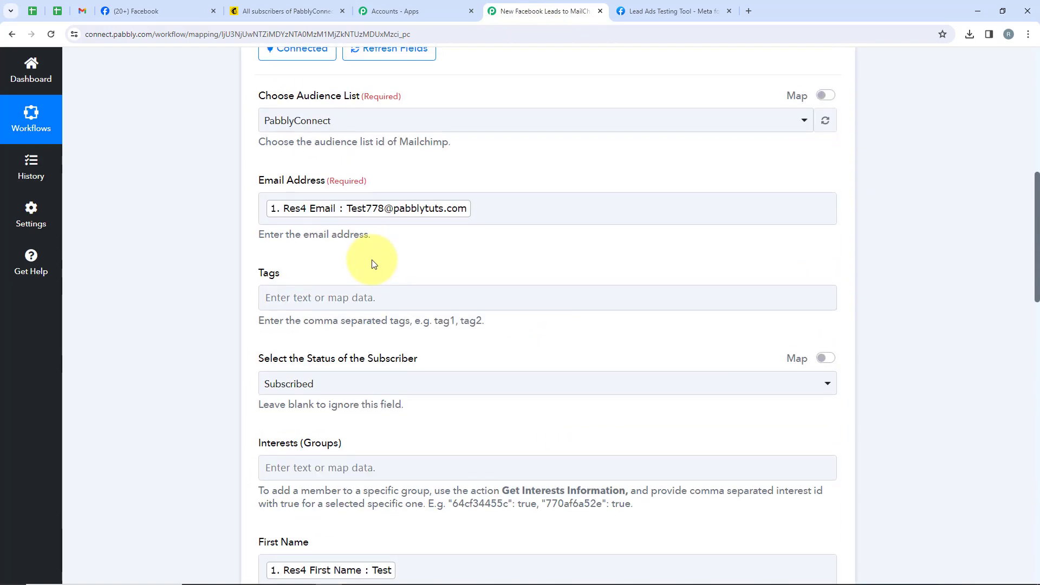
{"action": "left_click", "coordinate": [367, 133]}
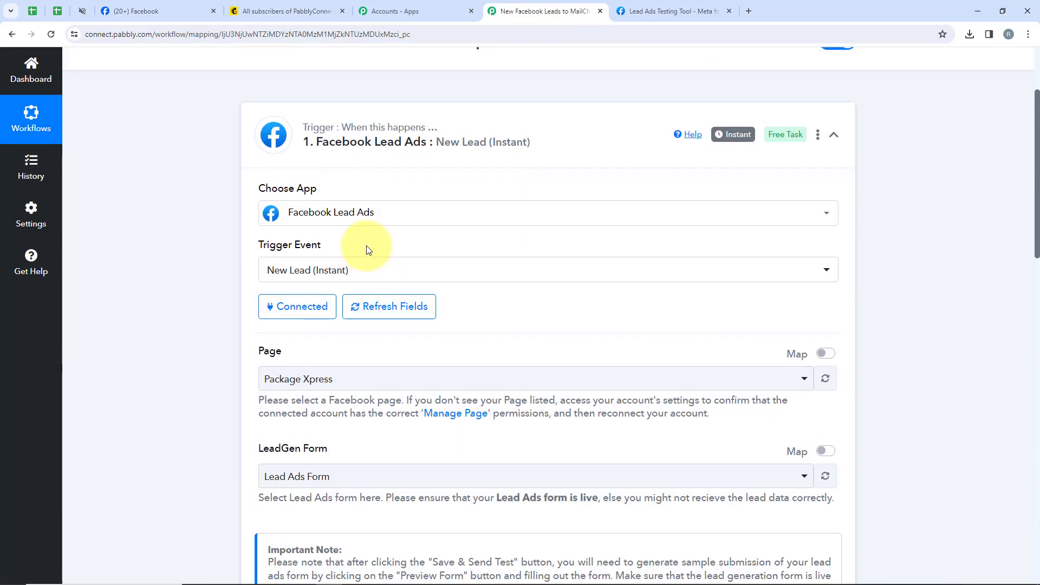
{"action": "scroll", "coordinate": [360, 243], "scroll_direction": "up", "scroll_amount": 3}
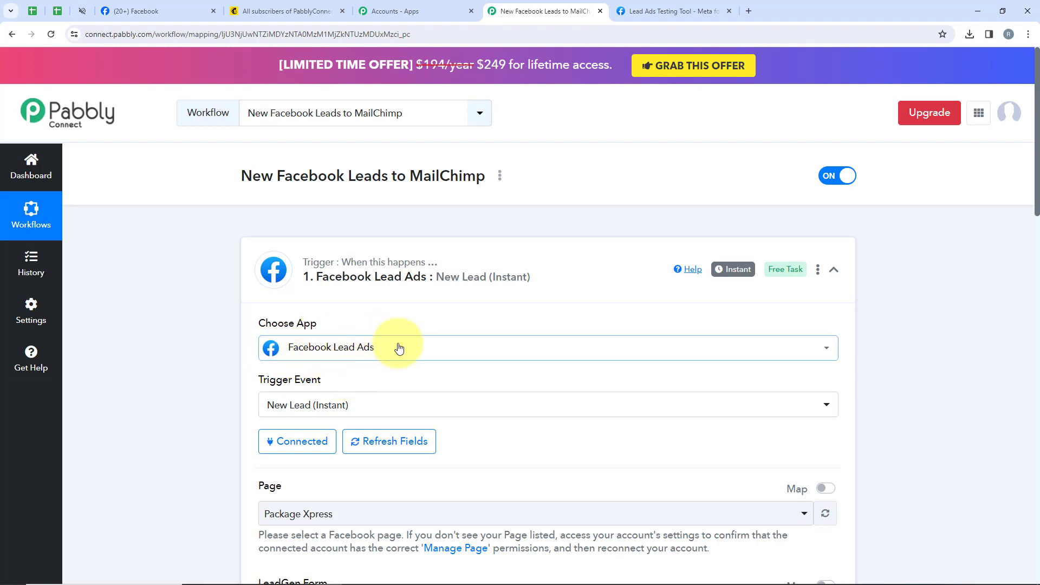
{"action": "scroll", "coordinate": [395, 343], "scroll_direction": "down", "scroll_amount": 2}
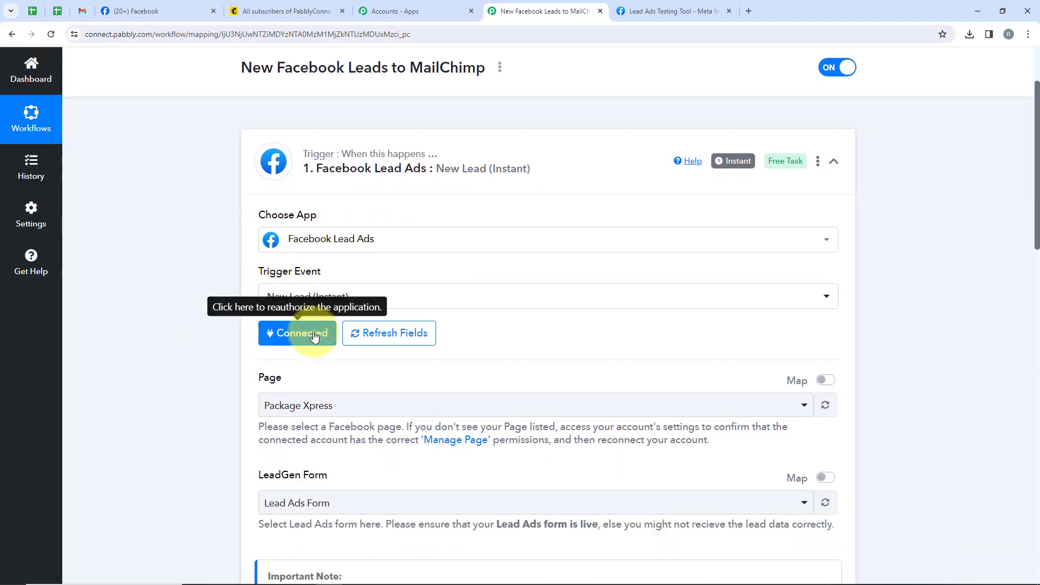
Review the Facebook Lead Ads trigger's connection, page, LeadGen form and captured test lead response.
{"action": "scroll", "coordinate": [314, 336], "scroll_direction": "down", "scroll_amount": 3}
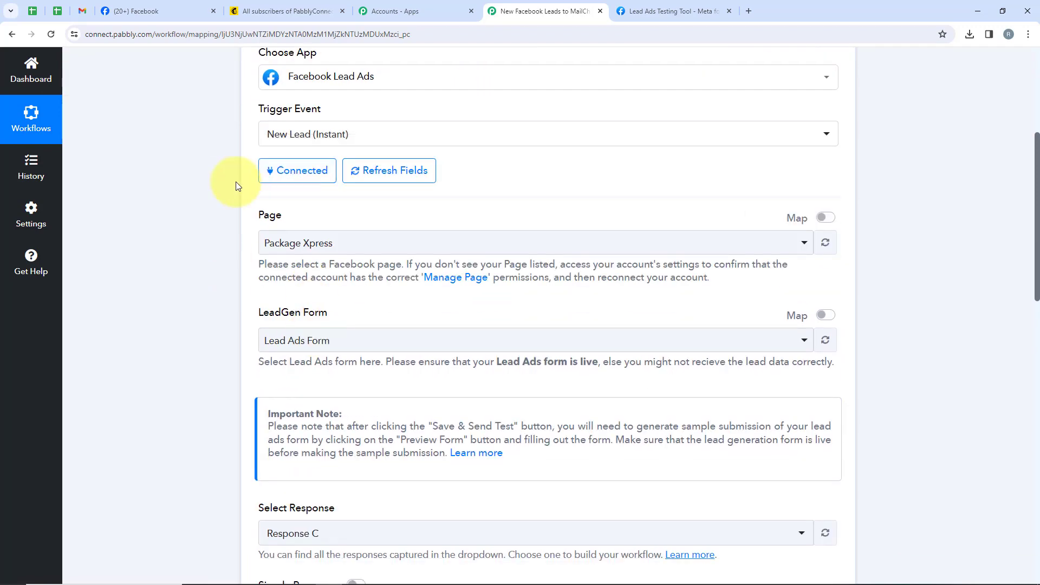
{"action": "left_click_drag", "start_coordinate": [252, 219], "coordinate": [287, 221]}
{"action": "left_click_drag", "start_coordinate": [255, 320], "coordinate": [341, 324]}
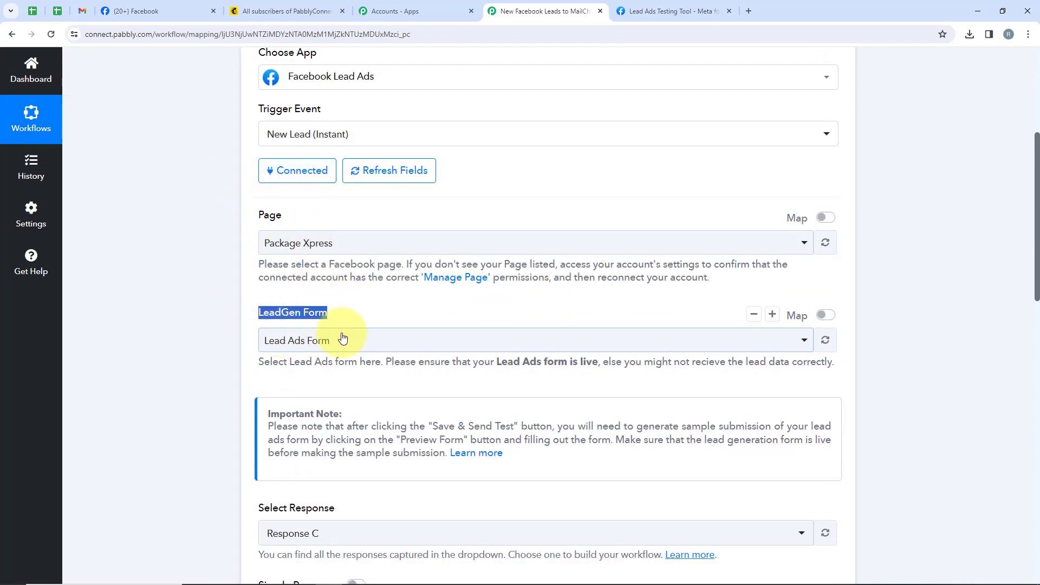
{"action": "scroll", "coordinate": [379, 335], "scroll_direction": "down", "scroll_amount": 1}
{"action": "scroll", "coordinate": [347, 292], "scroll_direction": "down", "scroll_amount": 6}
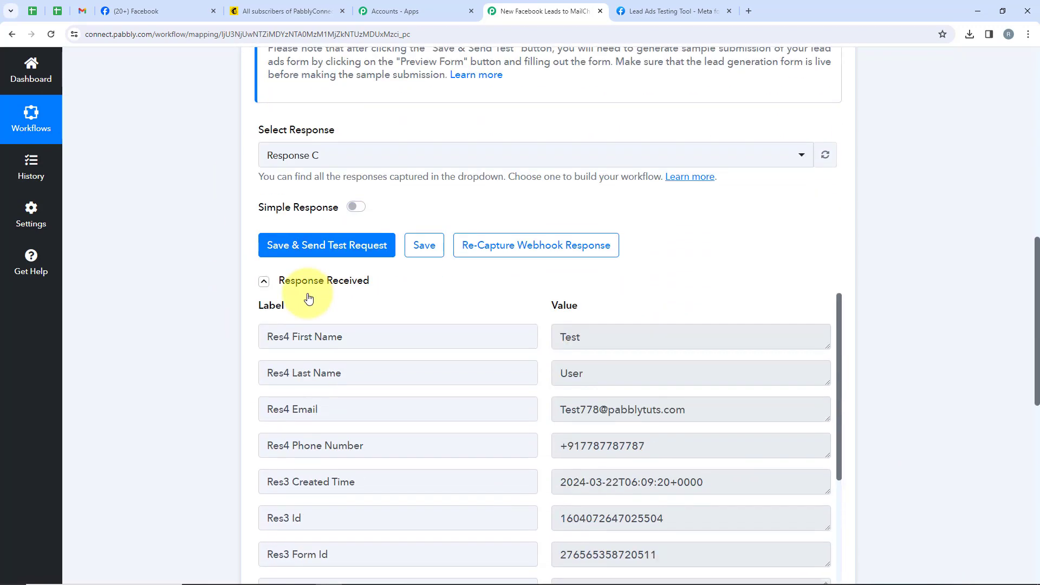
{"action": "left_click", "coordinate": [343, 245]}
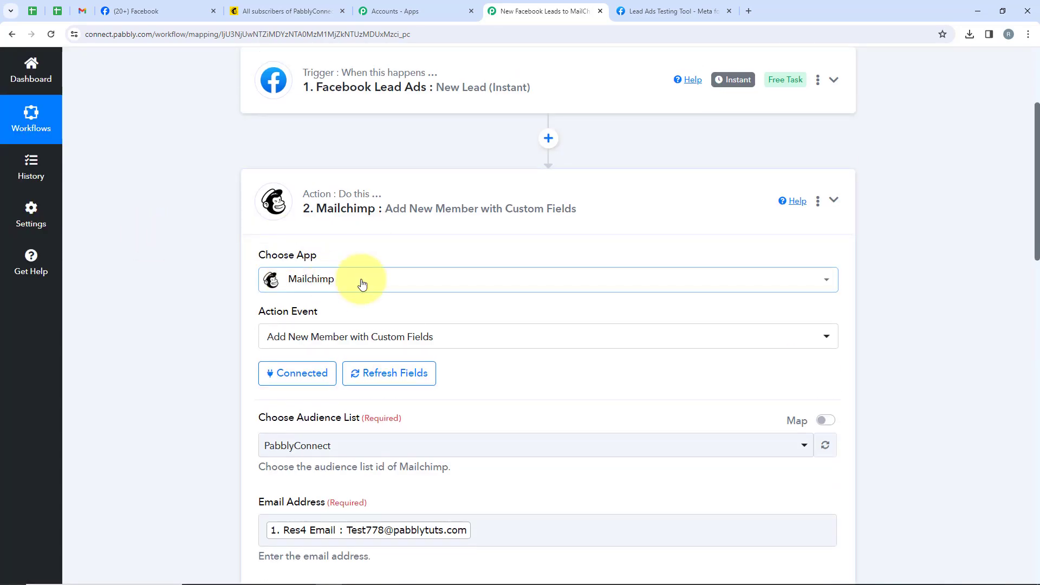
Review the Mailchimp action's connection, audience list and mapped lead fields, and expand its received response.
{"action": "scroll", "coordinate": [359, 278], "scroll_direction": "down", "scroll_amount": 2}
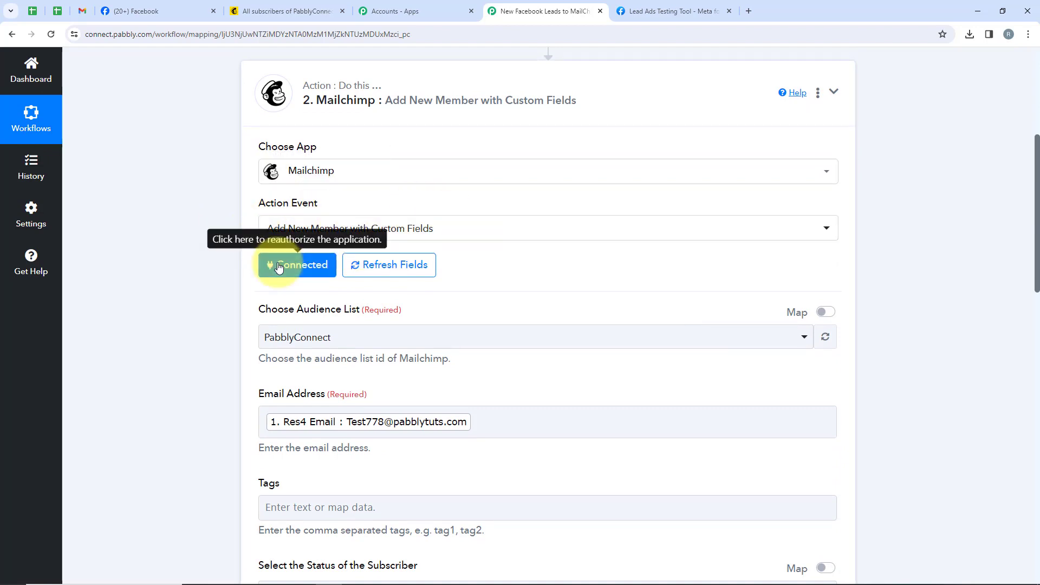
{"action": "scroll", "coordinate": [277, 267], "scroll_direction": "down", "scroll_amount": 1}
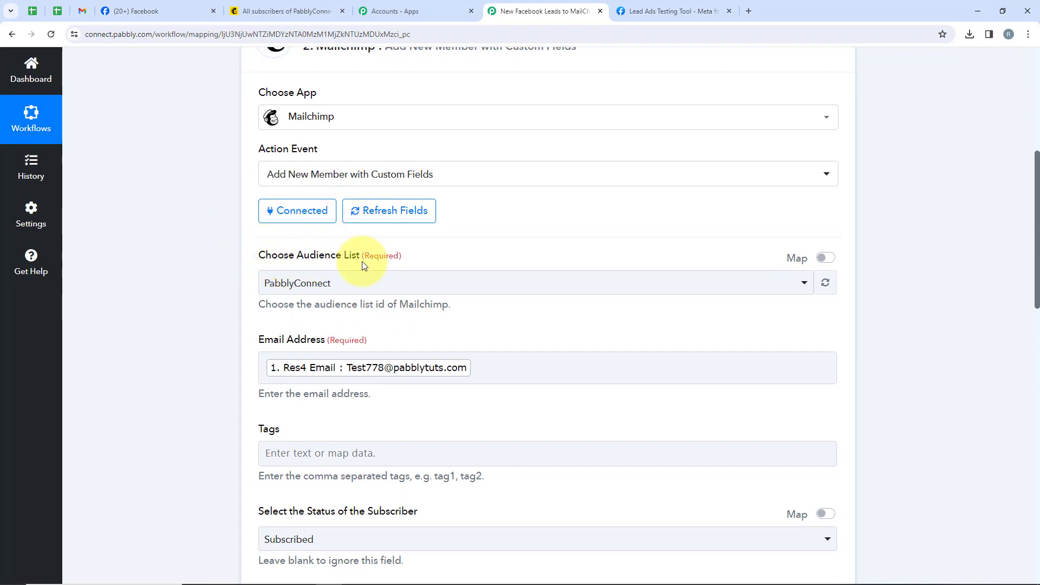
{"action": "scroll", "coordinate": [362, 261], "scroll_direction": "down", "scroll_amount": 2}
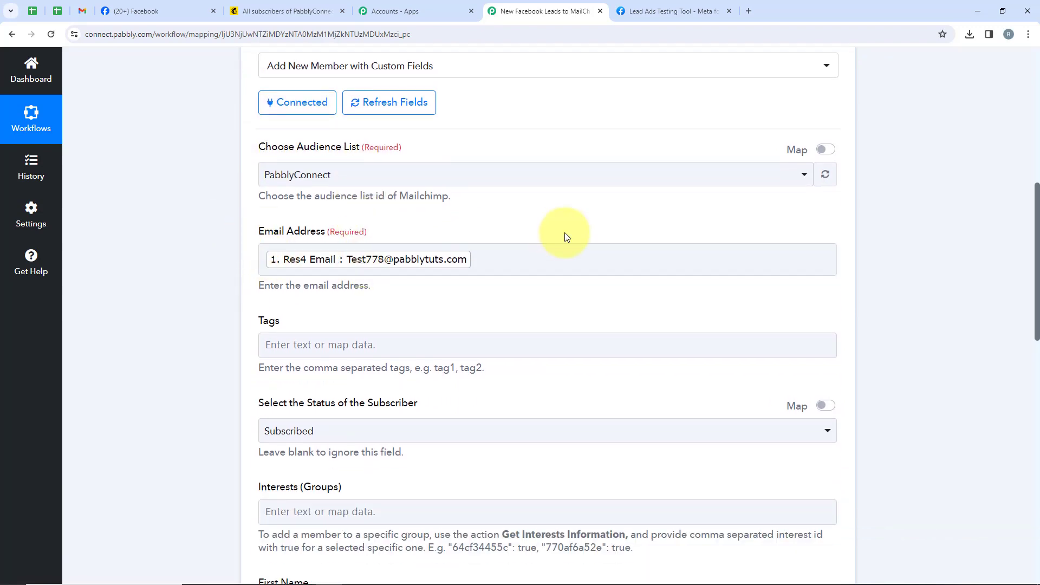
{"action": "scroll", "coordinate": [574, 266], "scroll_direction": "down", "scroll_amount": 7}
{"action": "scroll", "coordinate": [384, 251], "scroll_direction": "down", "scroll_amount": 2}
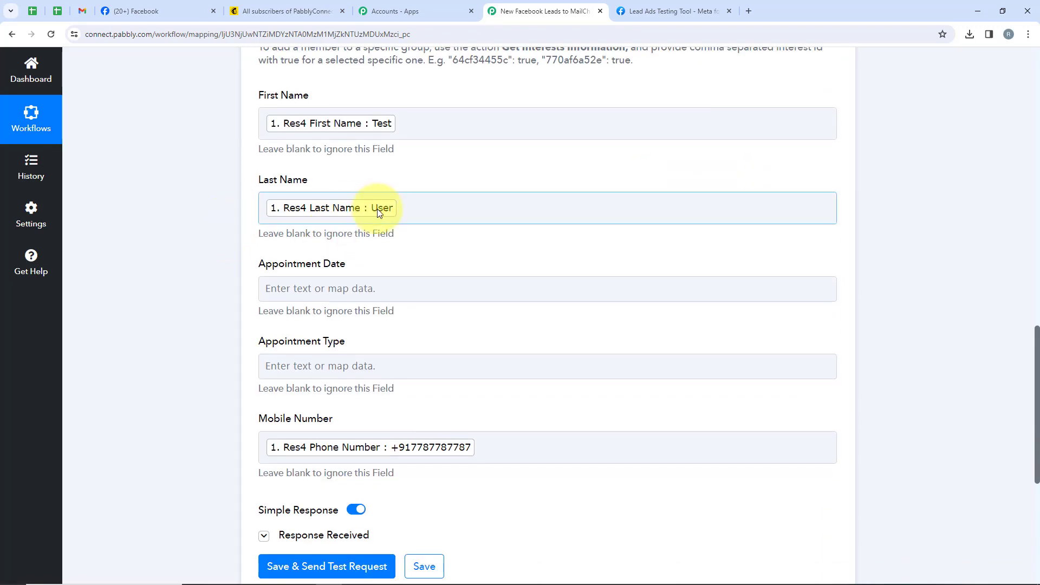
{"action": "scroll", "coordinate": [206, 340], "scroll_direction": "down", "scroll_amount": 2}
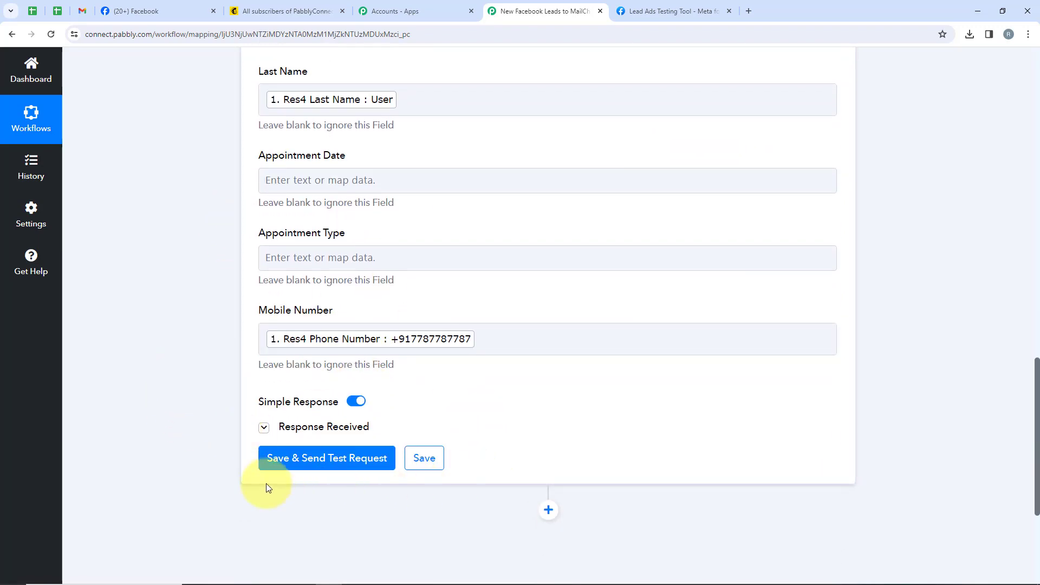
{"action": "left_click", "coordinate": [338, 429]}
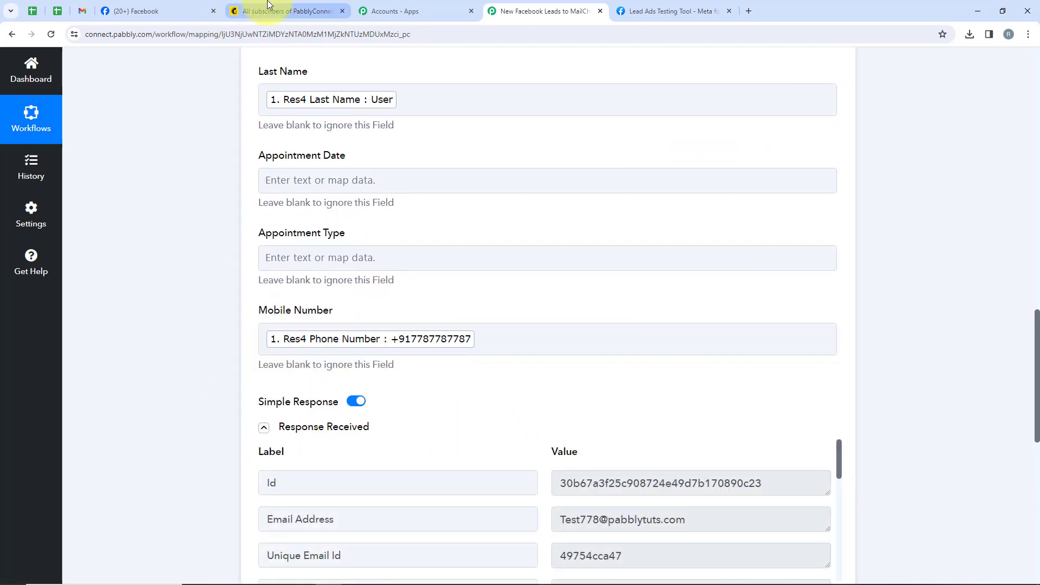
Switch to Mailchimp to check the test contact in the audience, return to the Pabbly Connect workflow and collapse the Mailchimp action.
{"action": "left_click", "coordinate": [288, 11]}
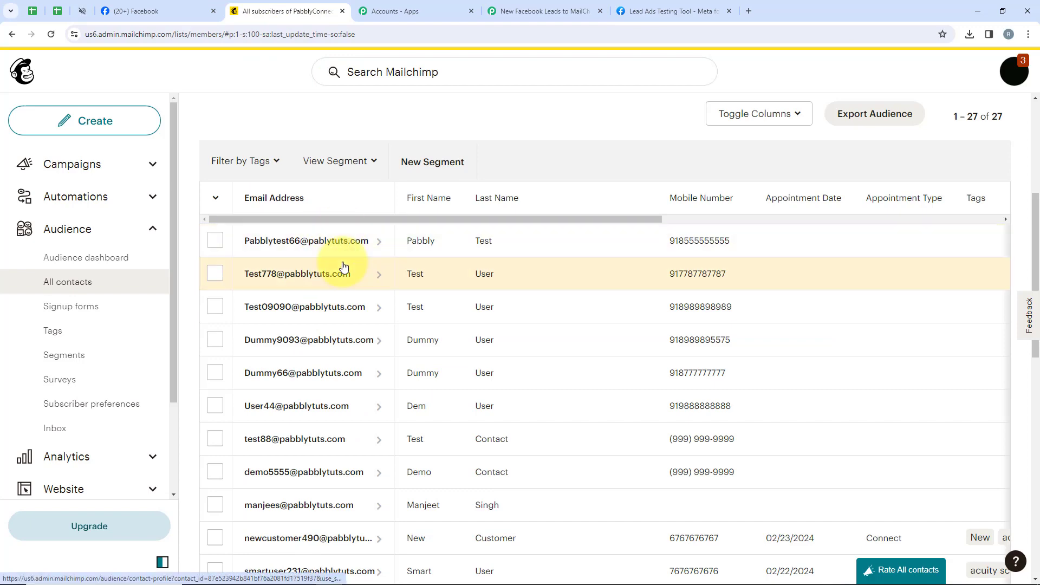
{"action": "left_click", "coordinate": [509, 10]}
{"action": "scroll", "coordinate": [448, 331], "scroll_direction": "up", "scroll_amount": 1}
{"action": "scroll", "coordinate": [449, 331], "scroll_direction": "up", "scroll_amount": 15}
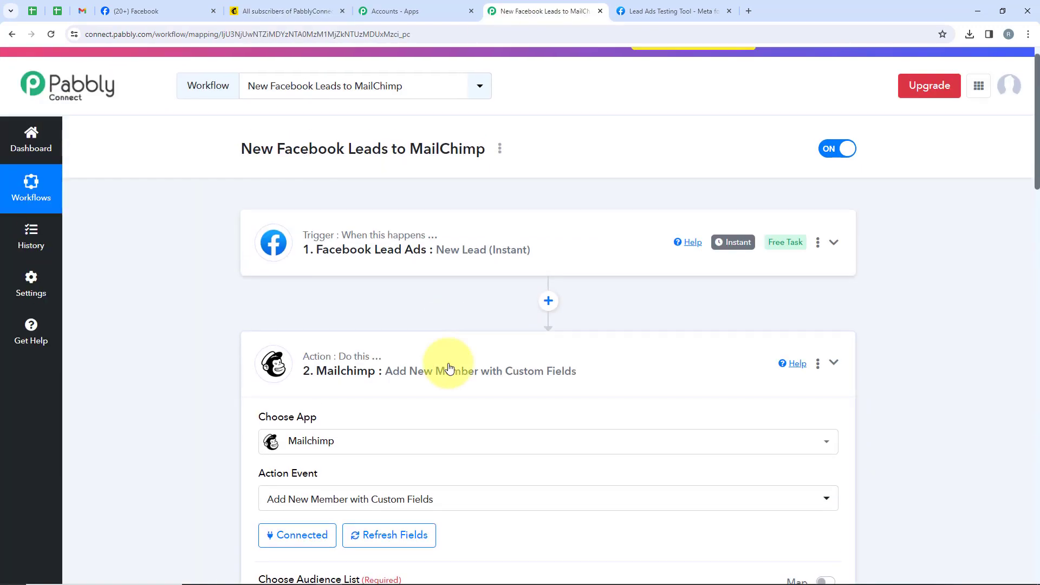
{"action": "left_click", "coordinate": [449, 367]}
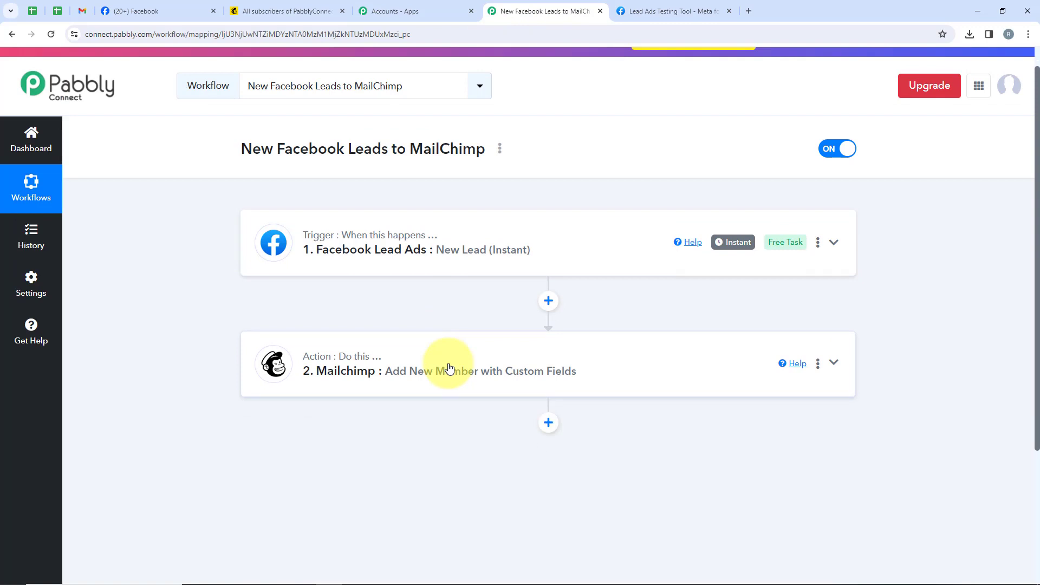